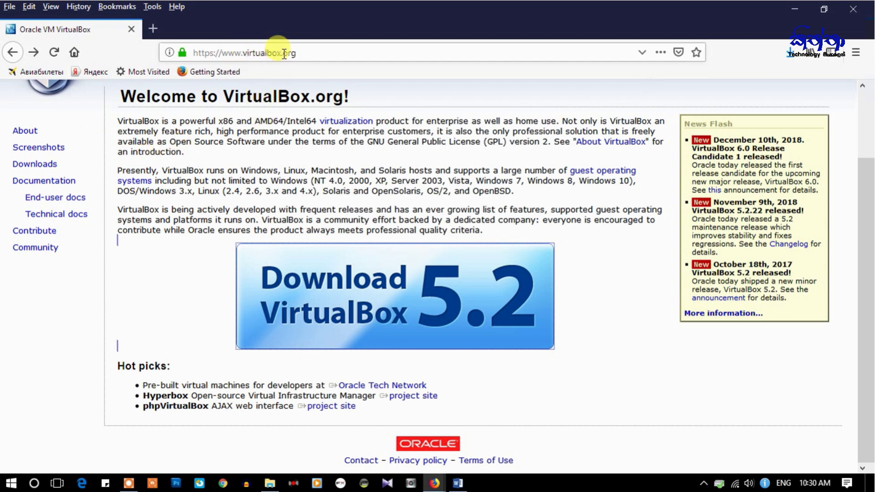
- Follow the Download VirtualBox 5.2 banner and scroll to the 5.2.22 platform packages list
click(314, 170)
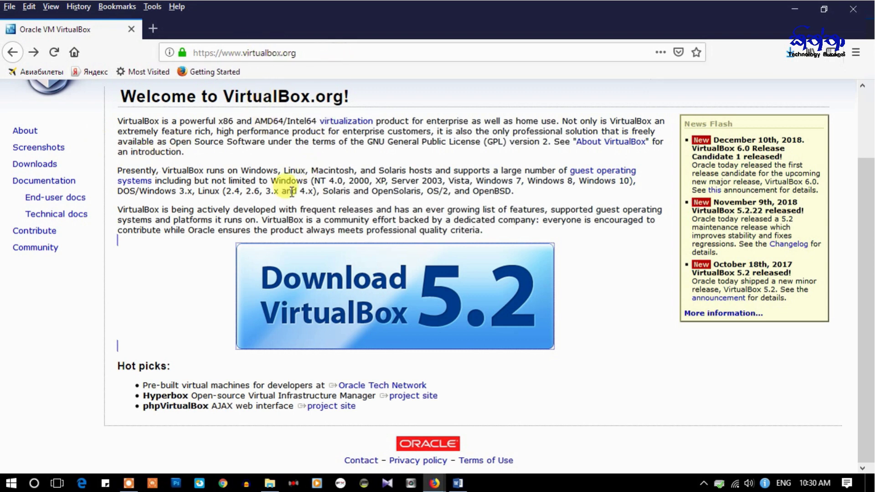
click(461, 339)
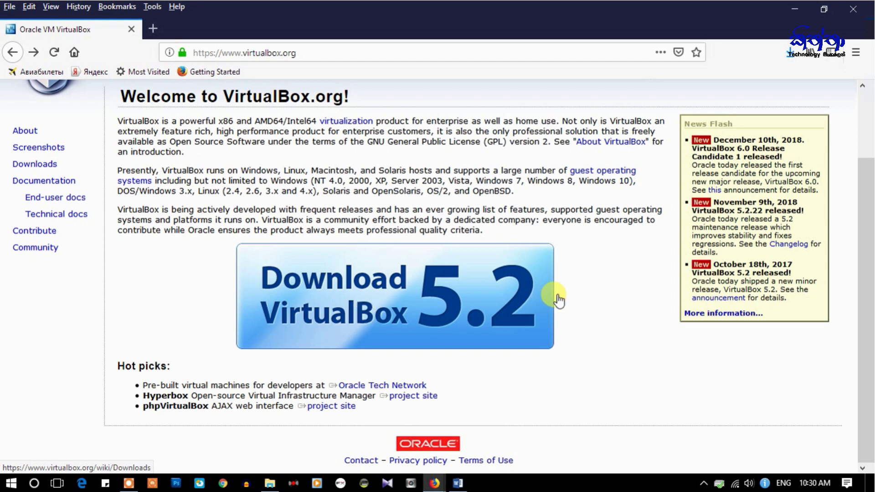
click(428, 300)
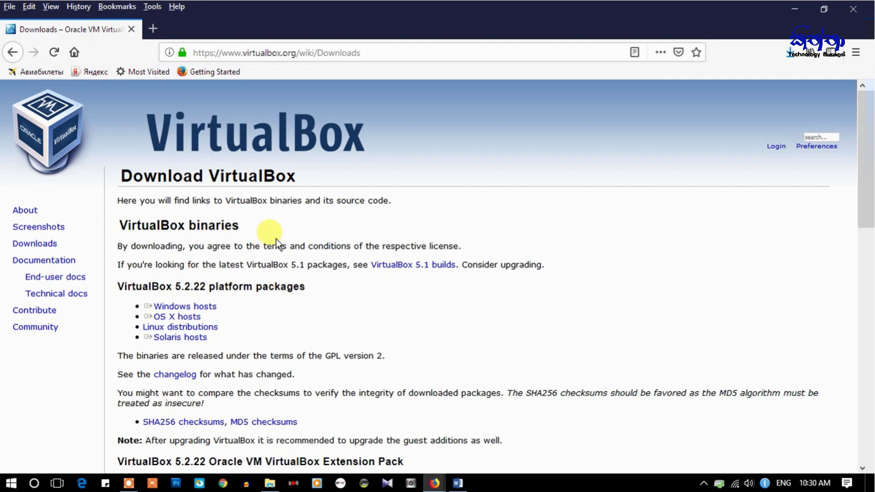
scroll(378, 284, down, 3)
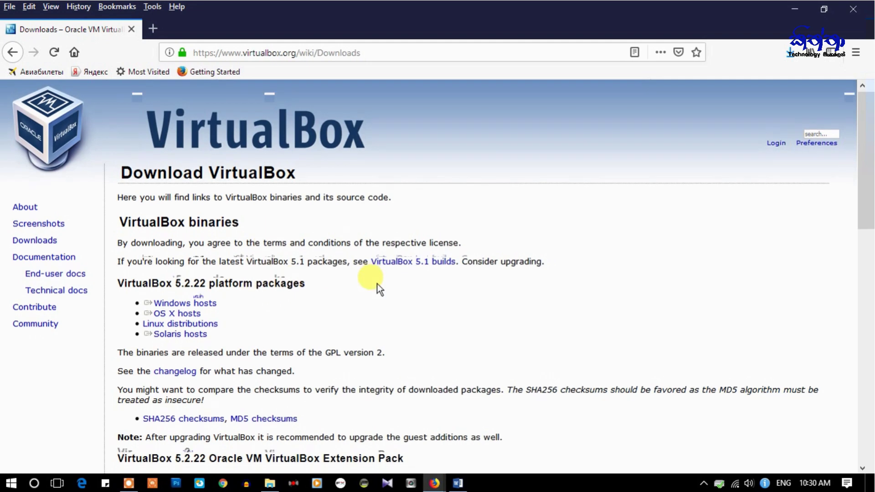
click(179, 175)
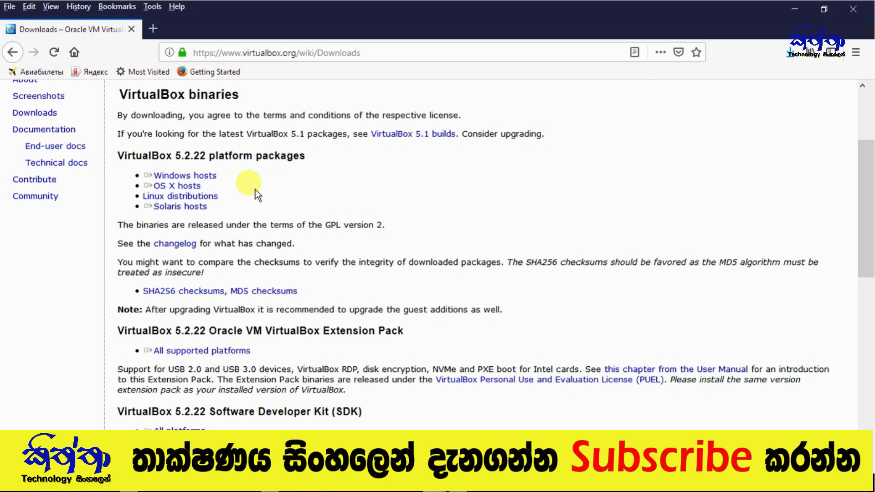
- Save the 5.2.22 Windows hosts installer and select VirtualBox-5.2.22-126460-Win.exe in F:\Virtual Box
triple_click(210, 182)
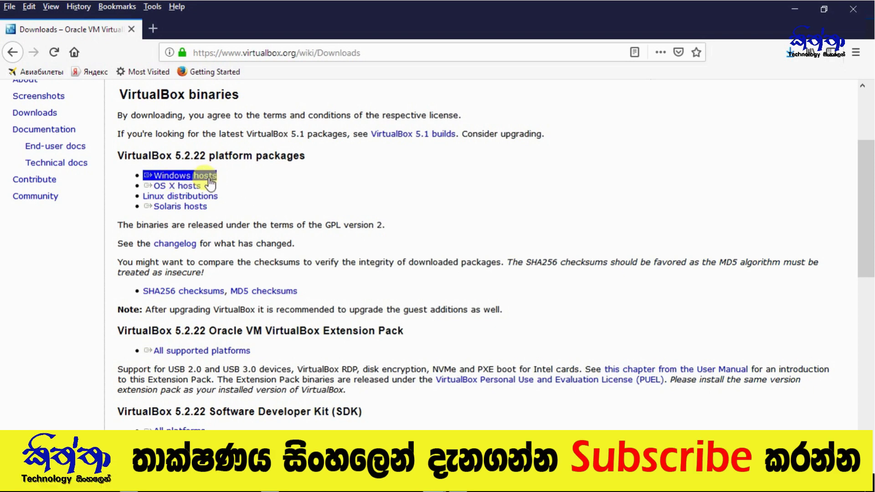
click(184, 177)
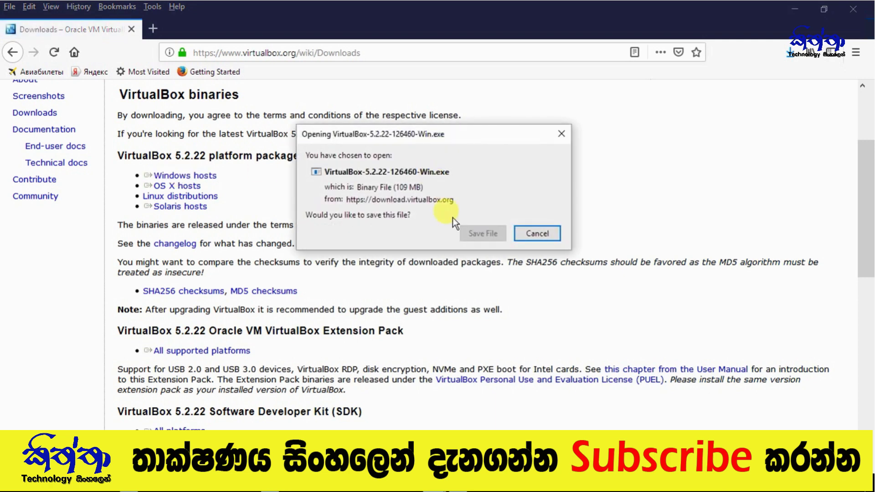
click(472, 236)
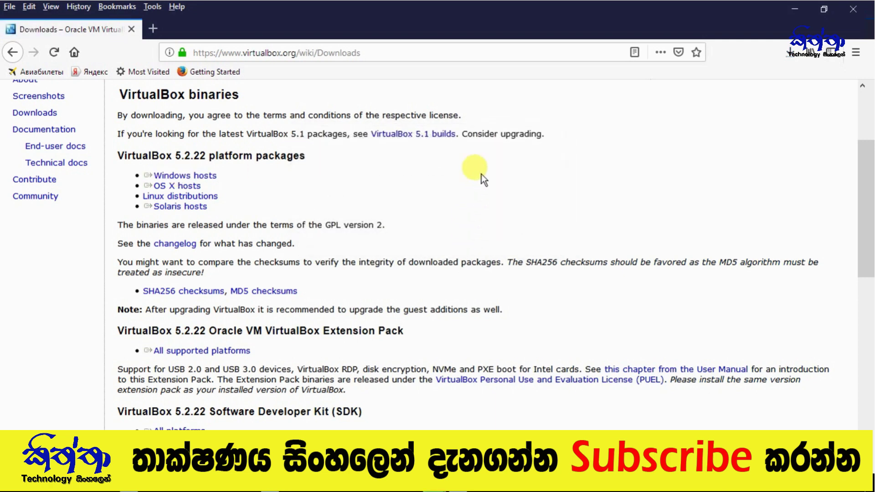
click(782, 58)
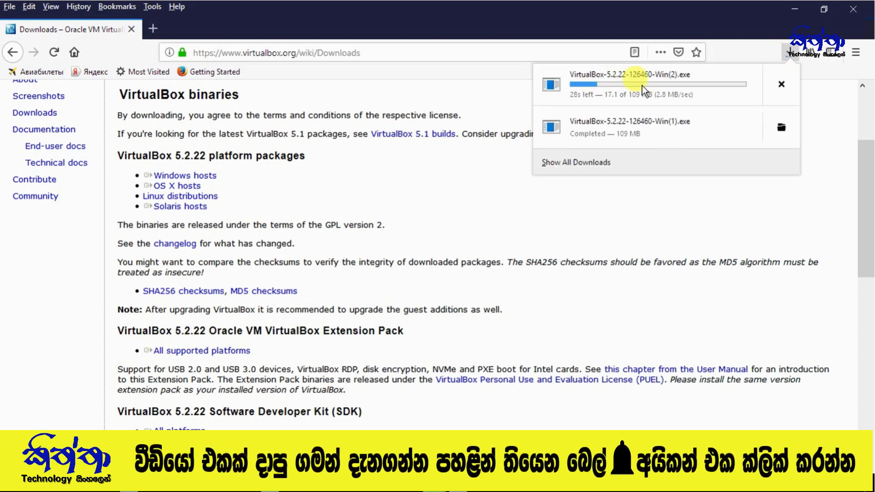
click(618, 206)
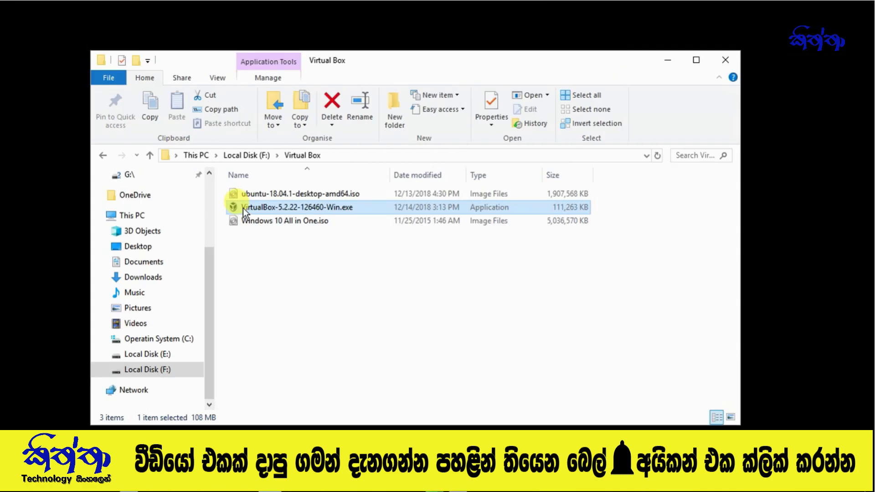
click(244, 208)
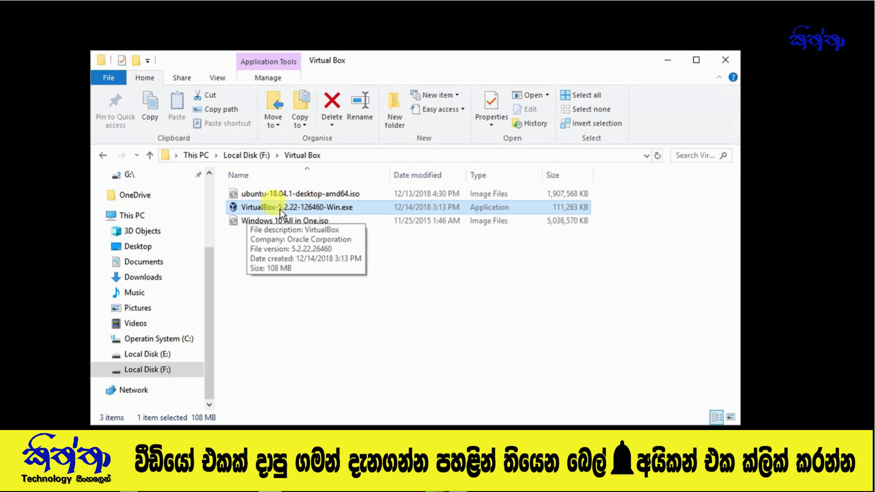
- Install VirtualBox 5.2.22 with default features and shortcuts, accepting the network interface reset
double_click(280, 208)
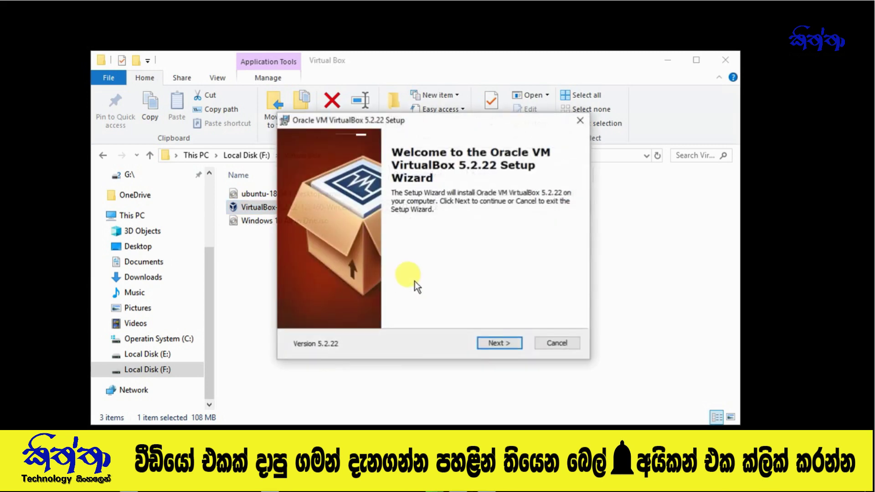
click(498, 343)
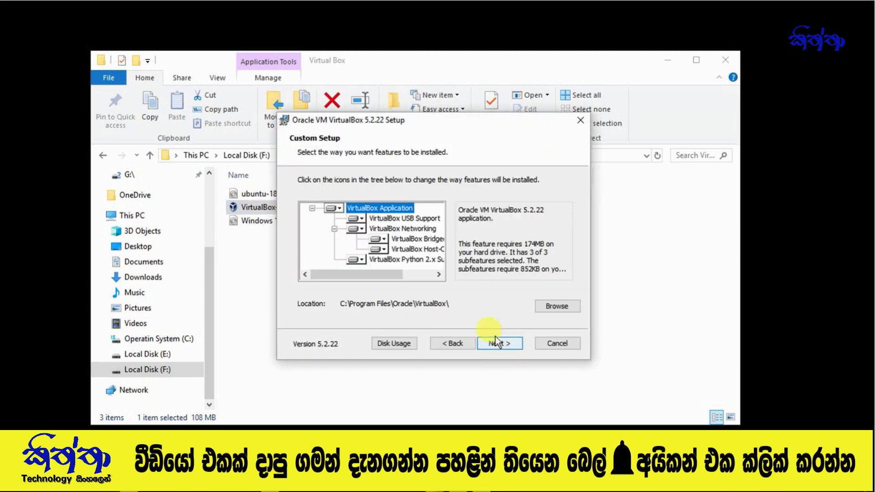
click(498, 344)
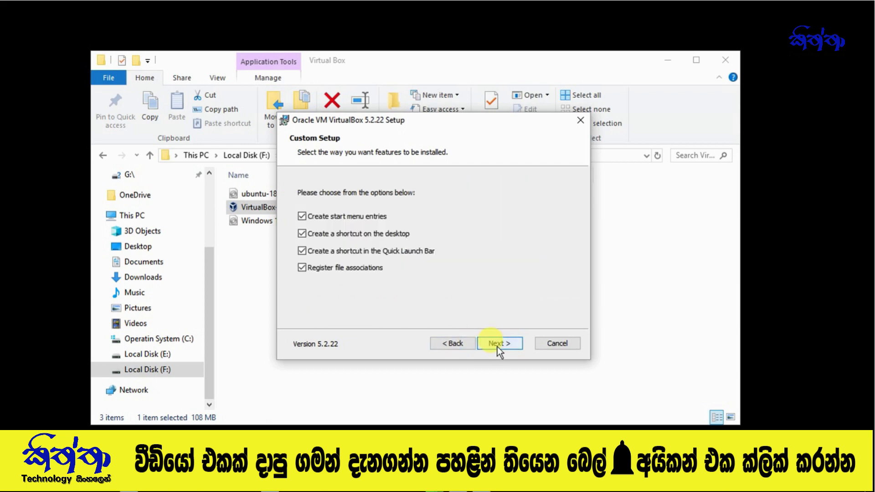
click(498, 346)
click(497, 346)
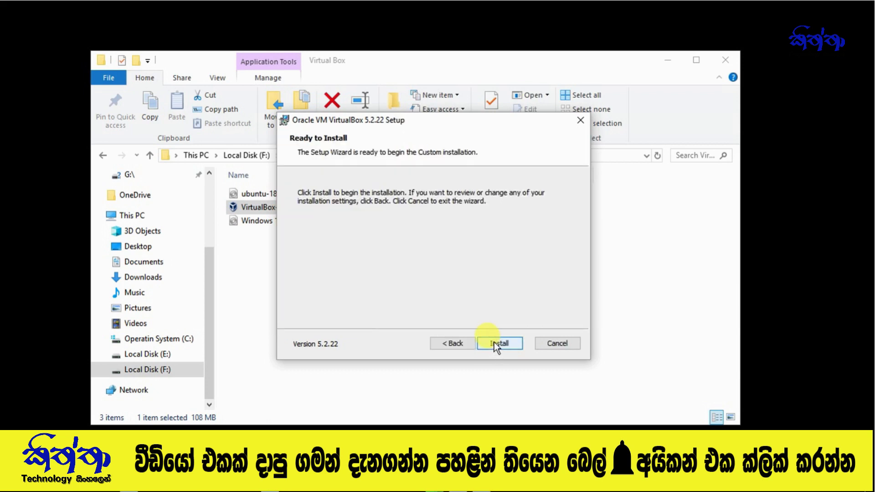
click(495, 345)
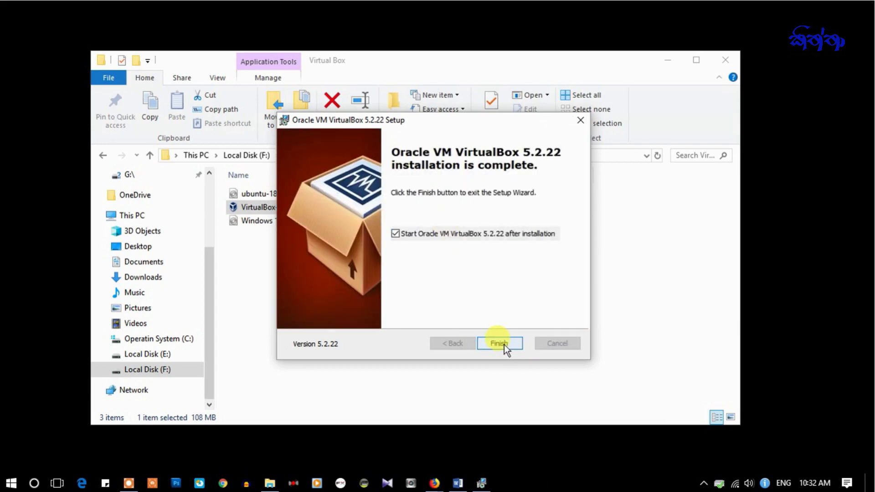
click(500, 343)
key(super)
- Launch Oracle VM VirtualBox from the Start menu and begin creating a new virtual machine
click(95, 235)
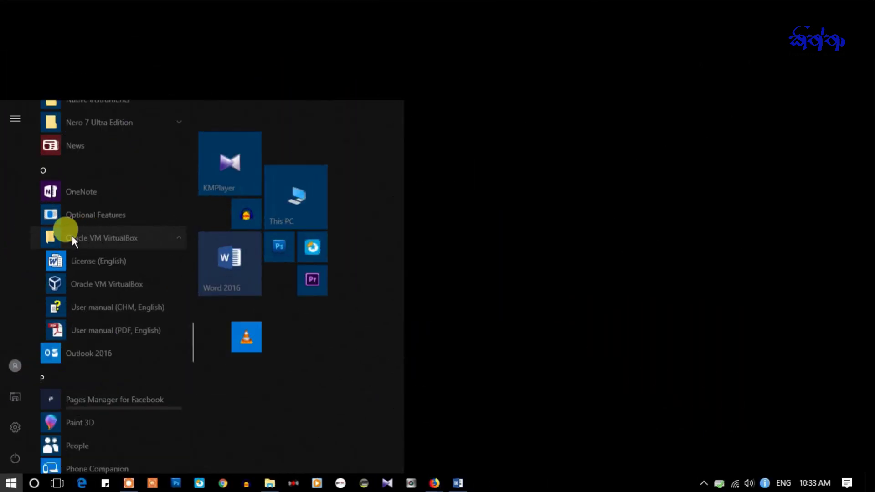
click(121, 285)
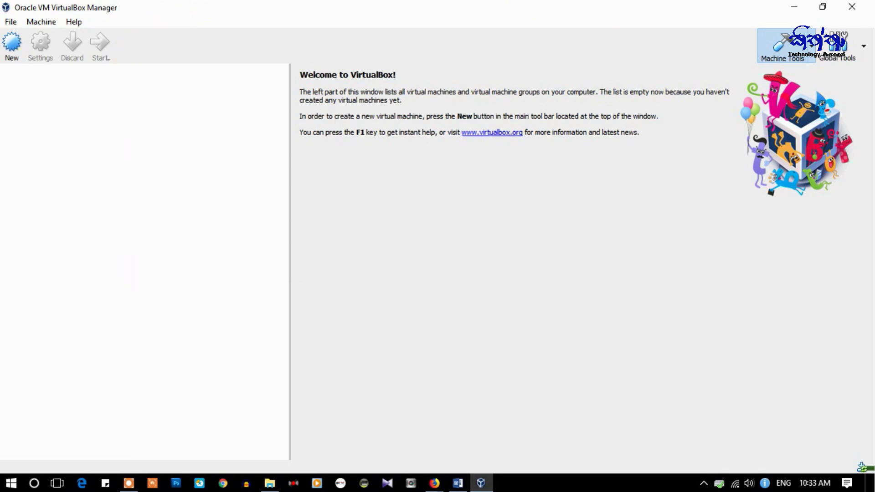
click(12, 51)
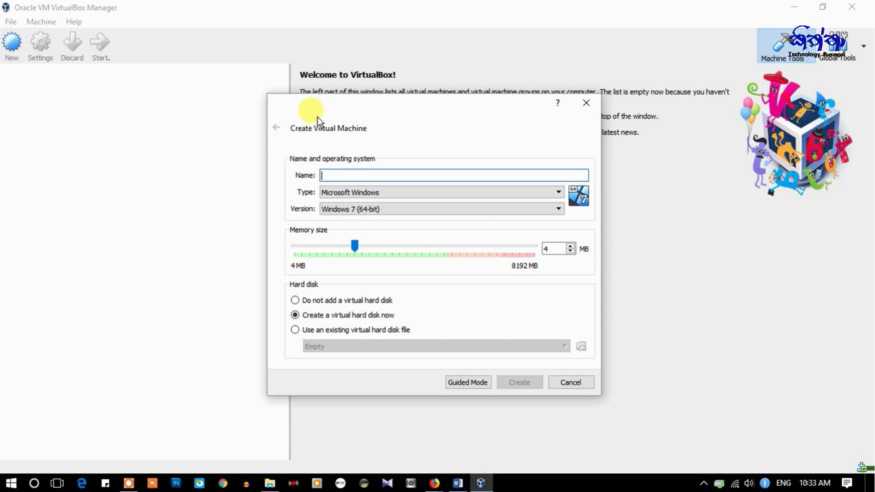
- Name the new virtual machine 'Ubuntu' in the Create Virtual Machine dialog
drag(344, 106, 243, 81)
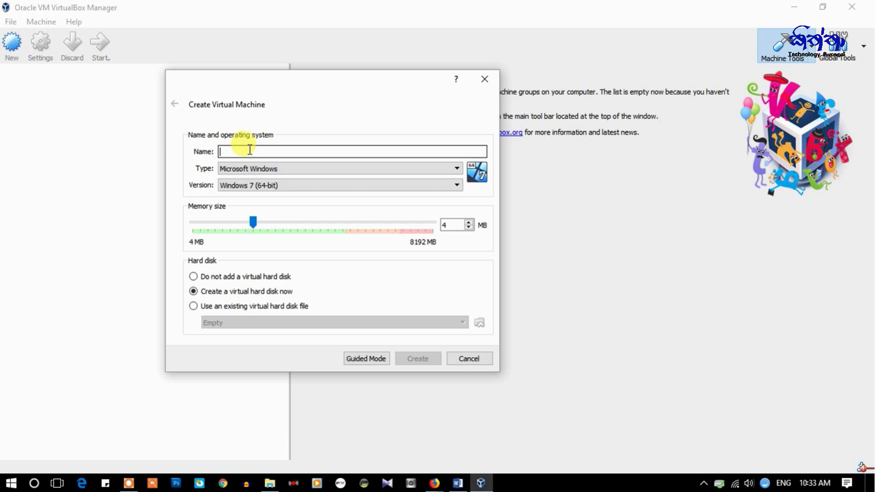
text(U)
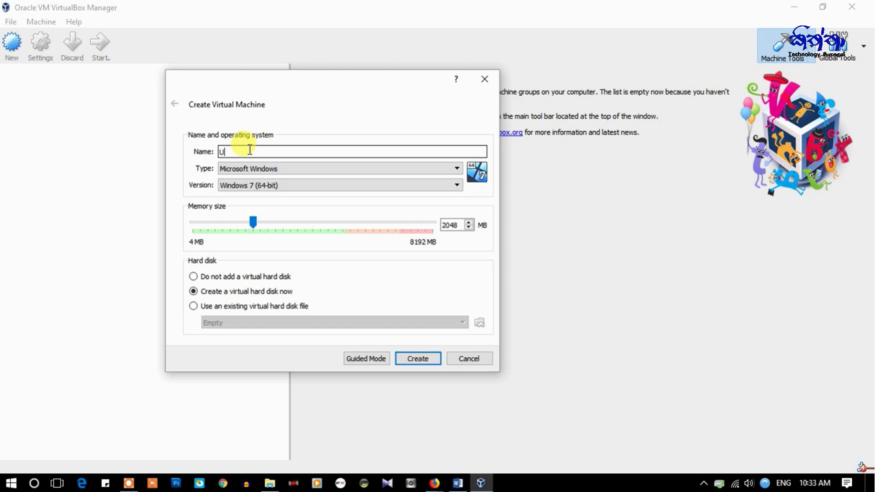
text(buntu)
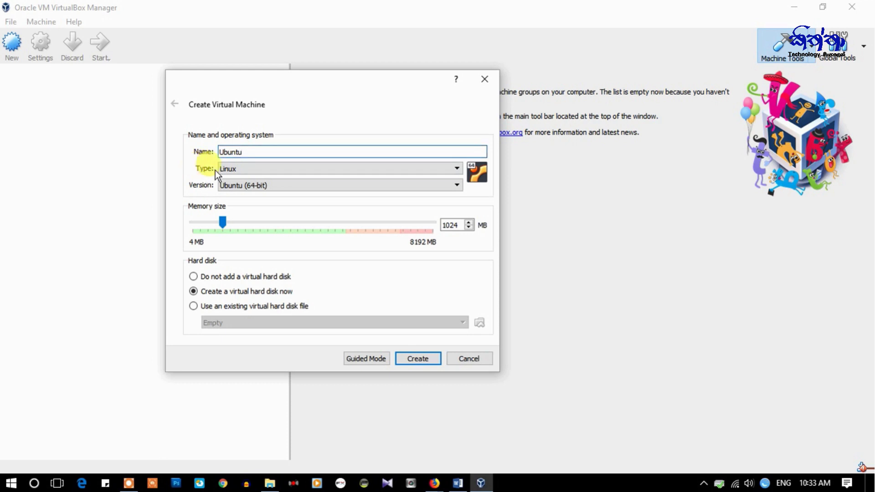
click(461, 170)
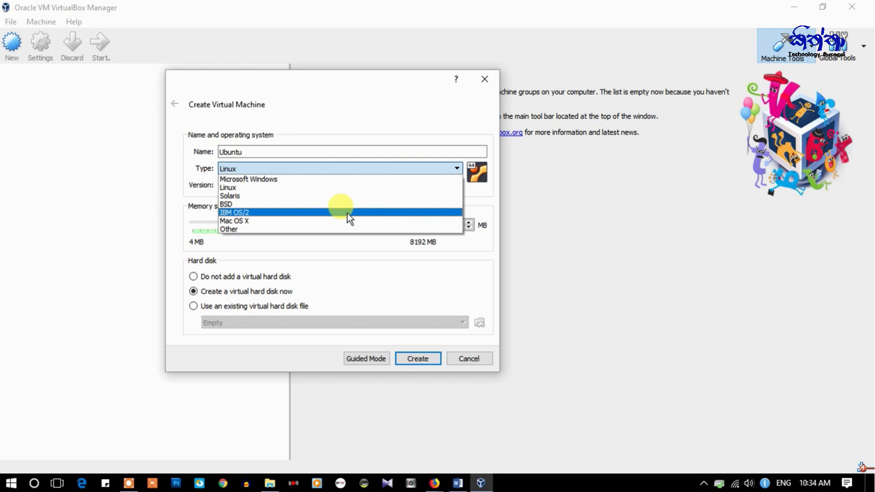
- Set the machine type to Linux with version Ubuntu (64-bit)
click(229, 188)
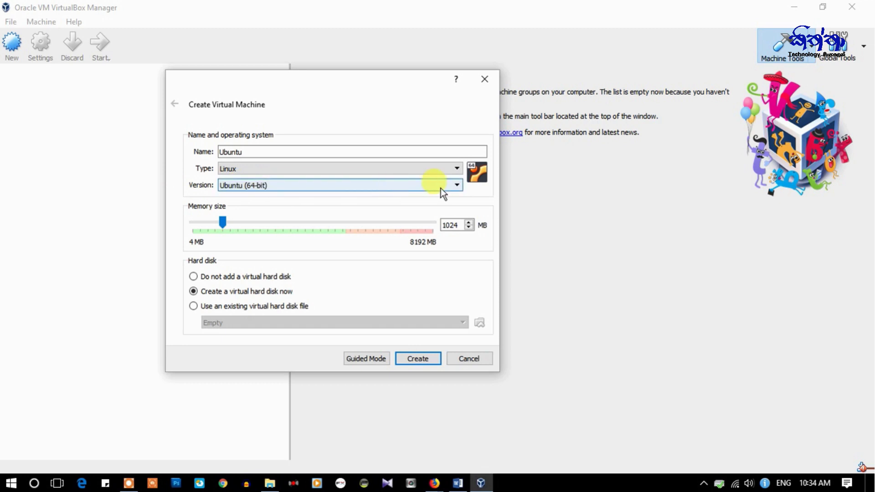
click(459, 186)
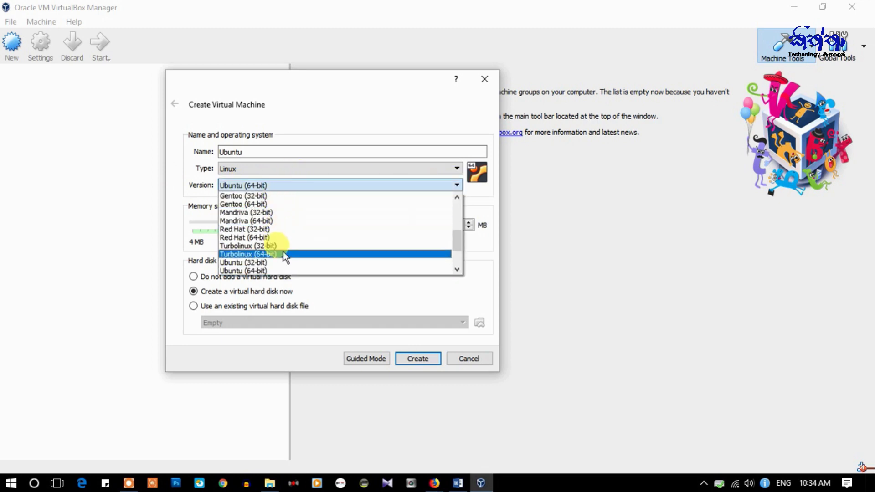
scroll(284, 248, up, 5)
scroll(278, 219, down, 4)
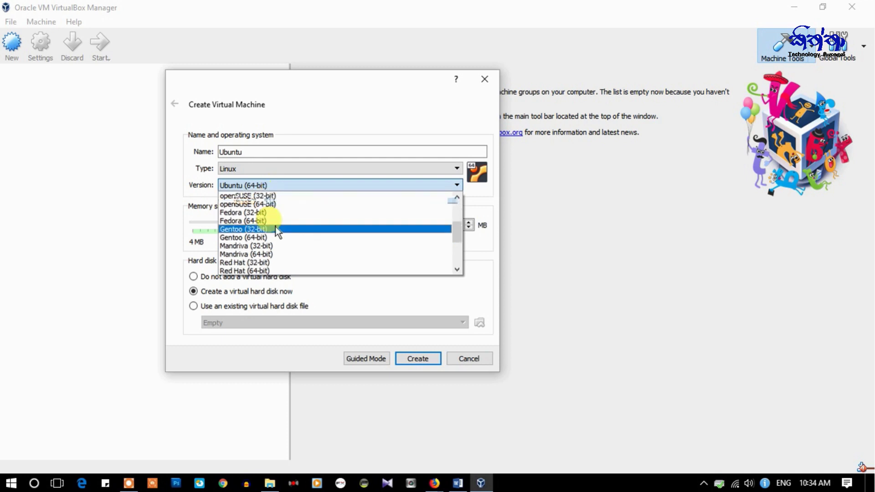
scroll(275, 255, up, 2)
scroll(275, 255, up, 2)
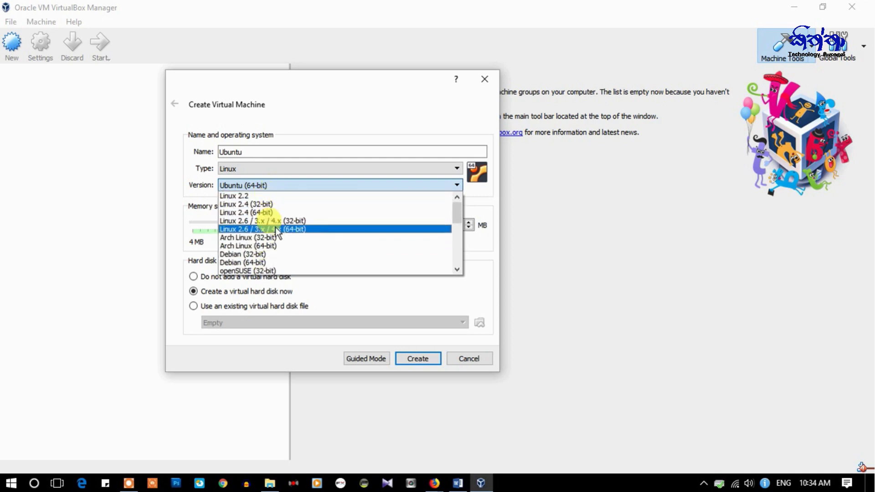
scroll(273, 220, down, 2)
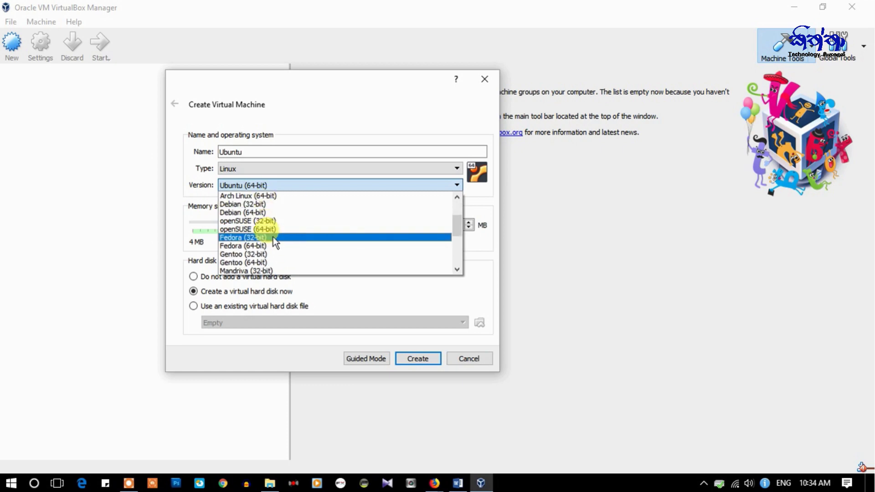
scroll(272, 237, down, 3)
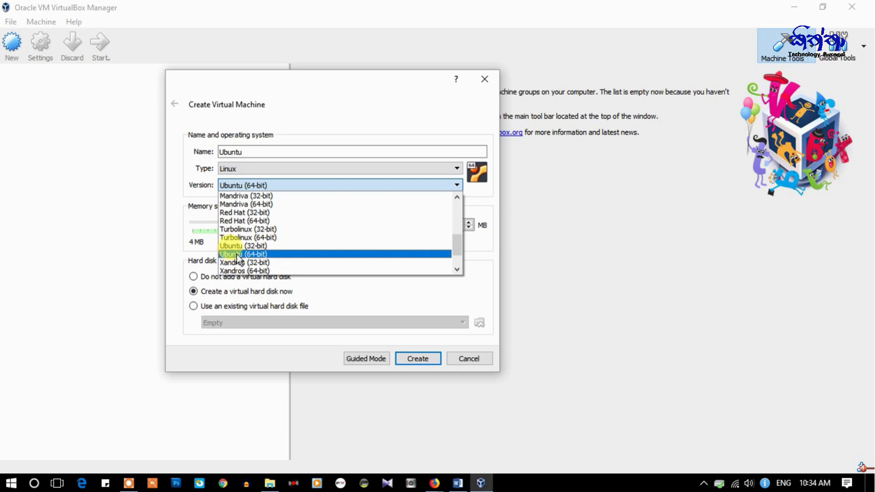
click(237, 256)
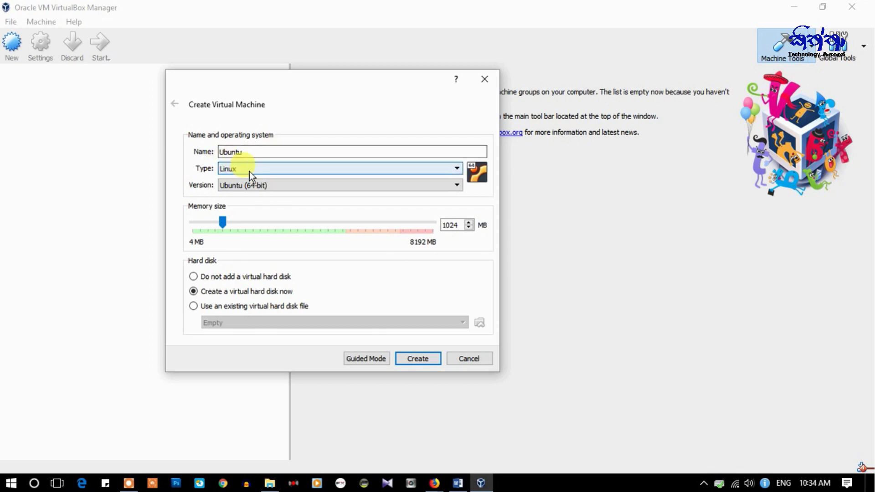
- Compare the Microsoft Windows versions, then switch the type back to Linux
click(458, 169)
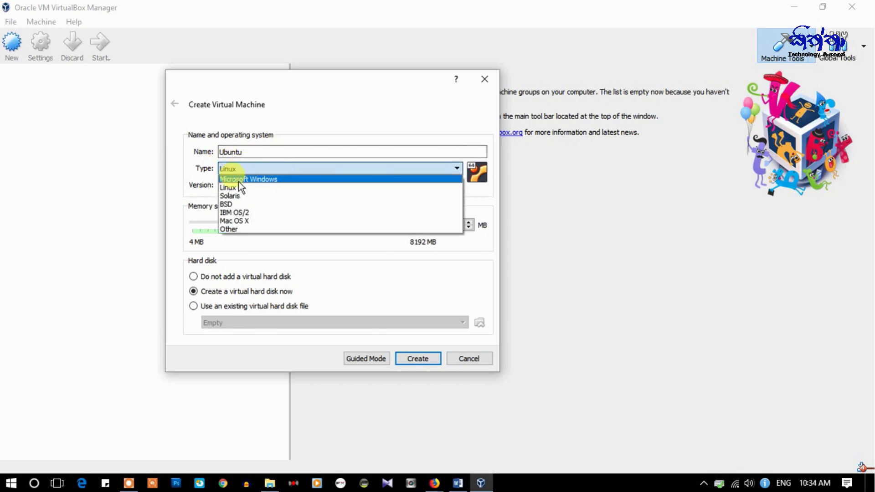
click(269, 179)
click(442, 185)
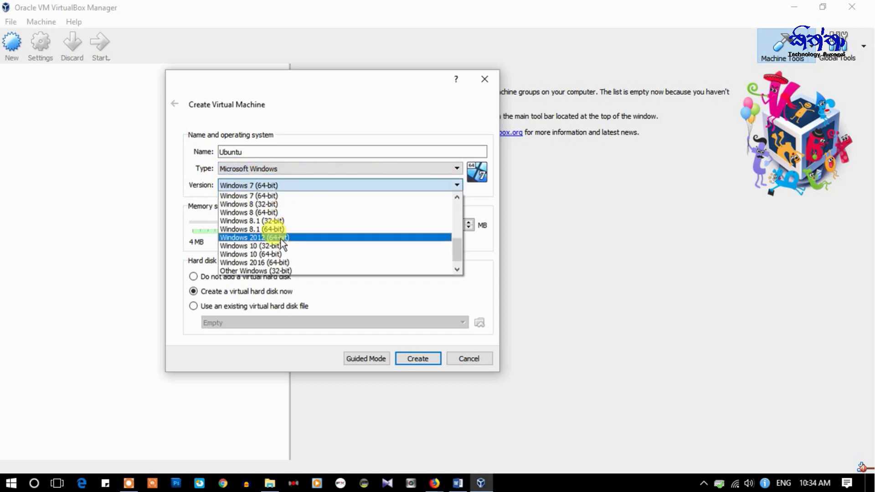
scroll(269, 235, up, 5)
scroll(270, 236, down, 3)
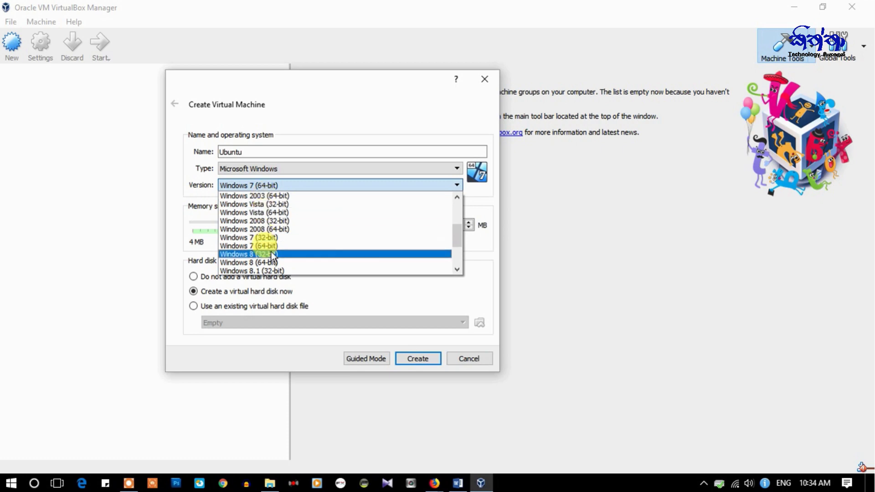
scroll(269, 236, down, 3)
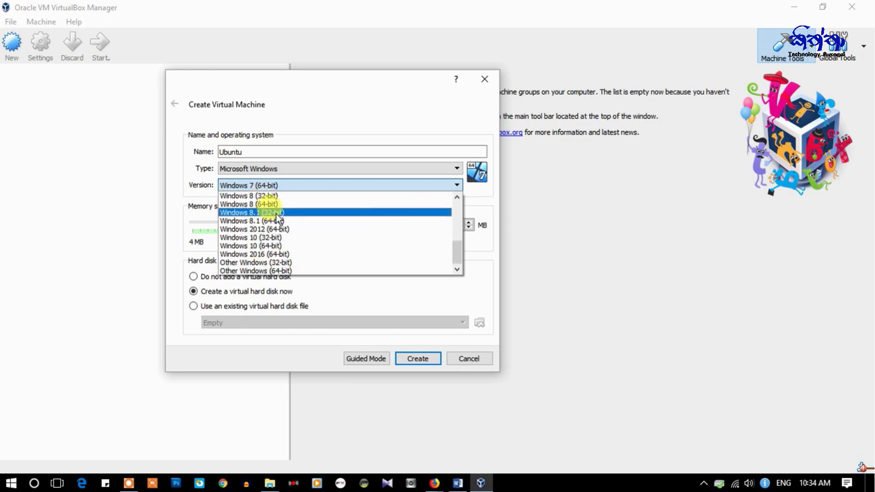
click(457, 169)
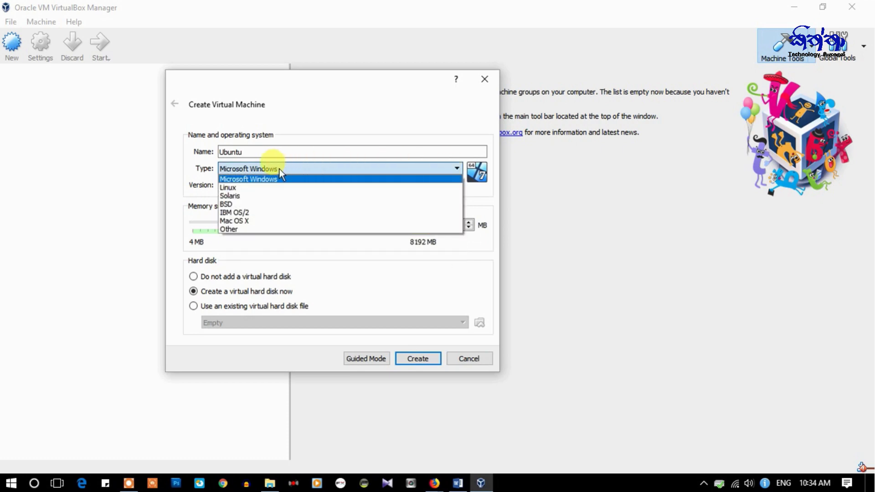
click(250, 188)
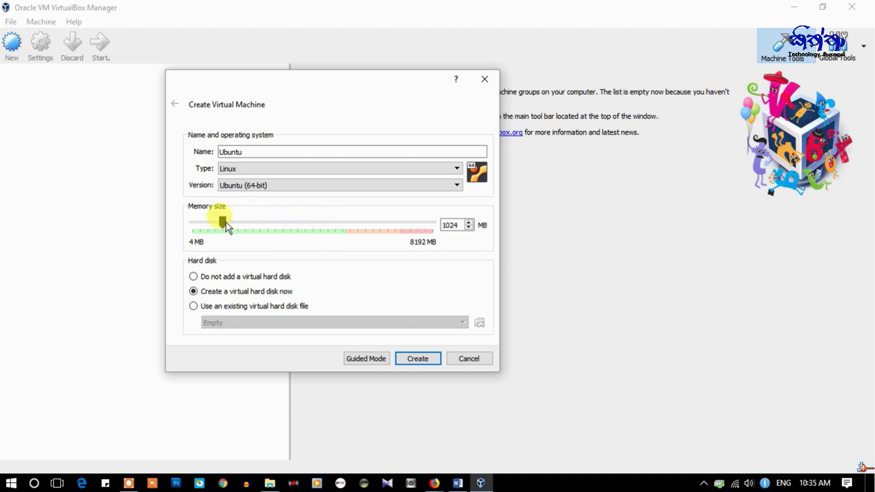
- Set the Ubuntu machine's memory to 4096 MB and create it with a new virtual hard disk
drag(226, 220, 316, 223)
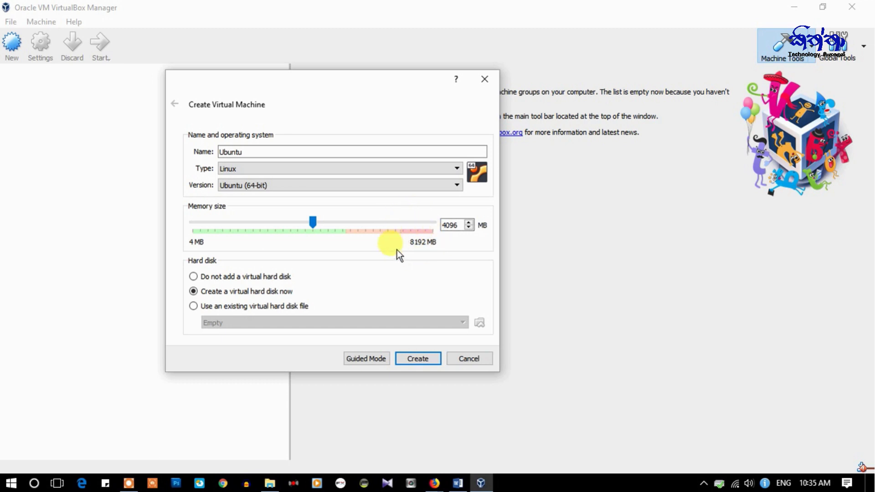
mouse_move(317, 220)
mouse_down()
mouse_move(362, 220)
mouse_move(317, 220)
mouse_up()
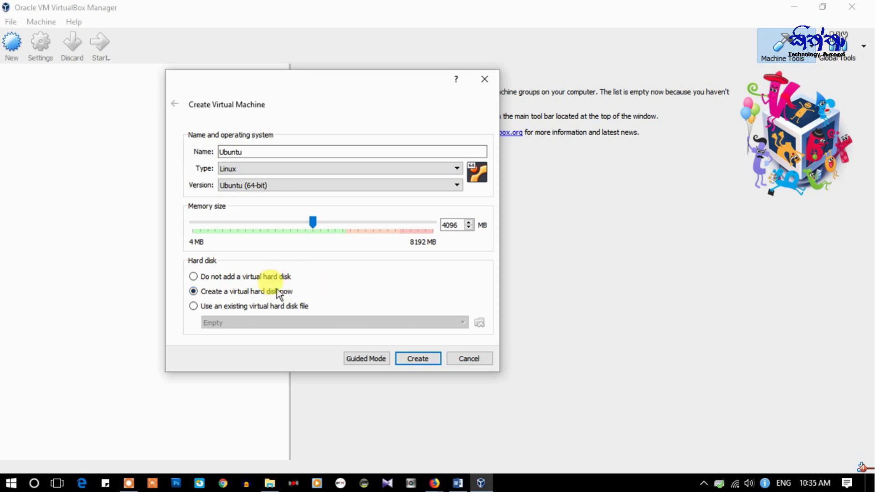
click(418, 358)
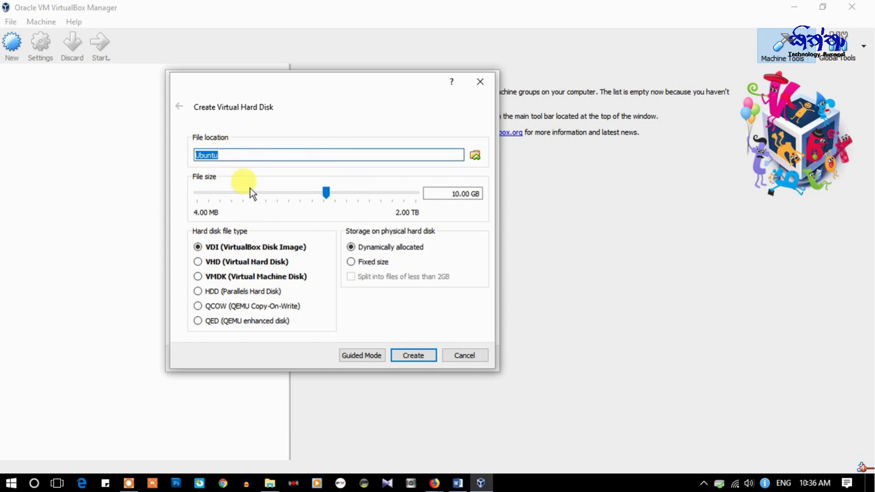
- Create a 20 GB dynamically allocated VDI disk at the default location for the Ubuntu machine
mouse_move(250, 188)
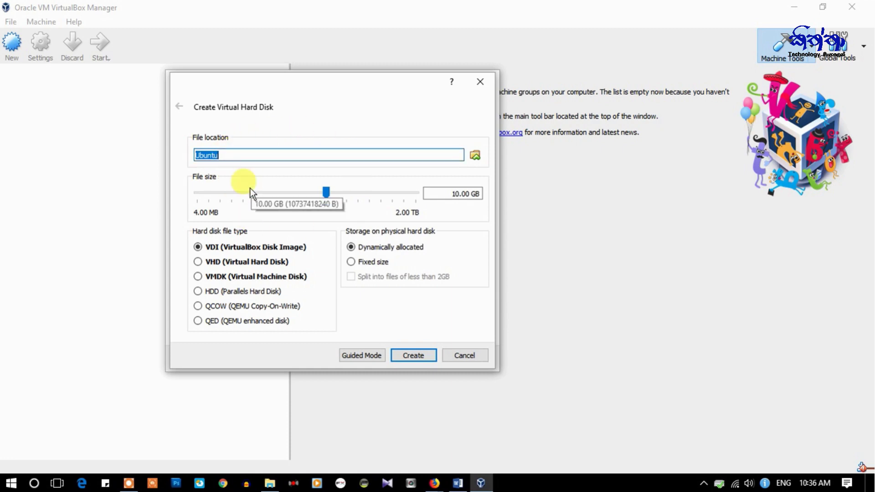
click(471, 153)
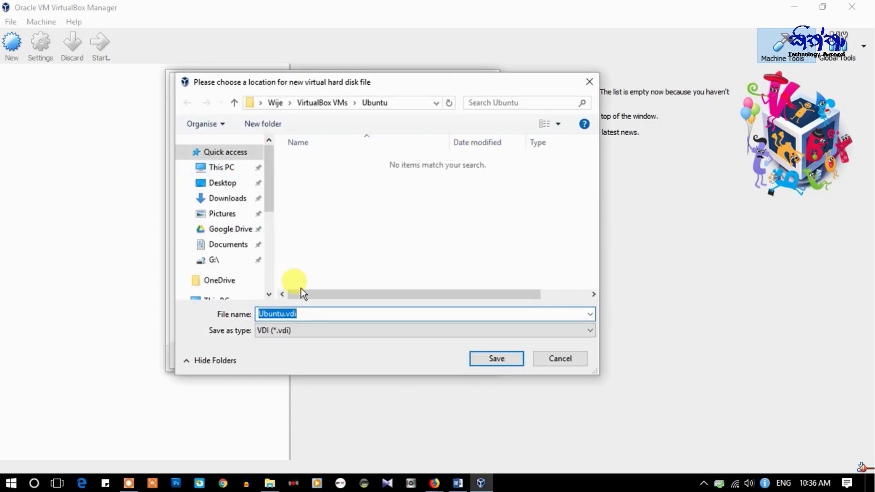
click(557, 363)
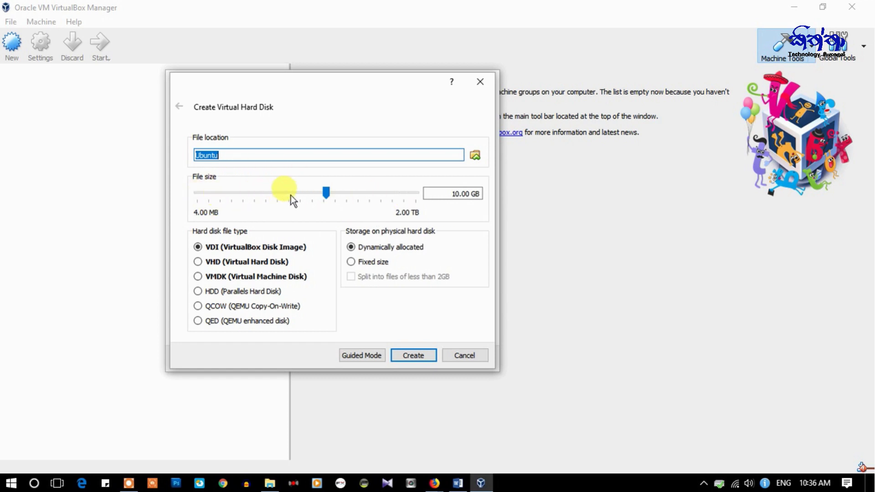
click(327, 194)
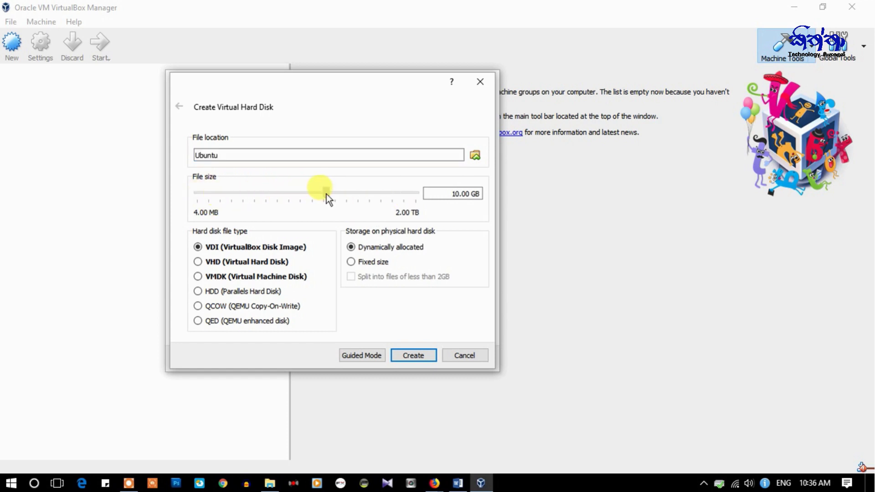
mouse_move(327, 194)
mouse_down()
mouse_move(266, 192)
mouse_move(367, 193)
mouse_move(343, 192)
mouse_up()
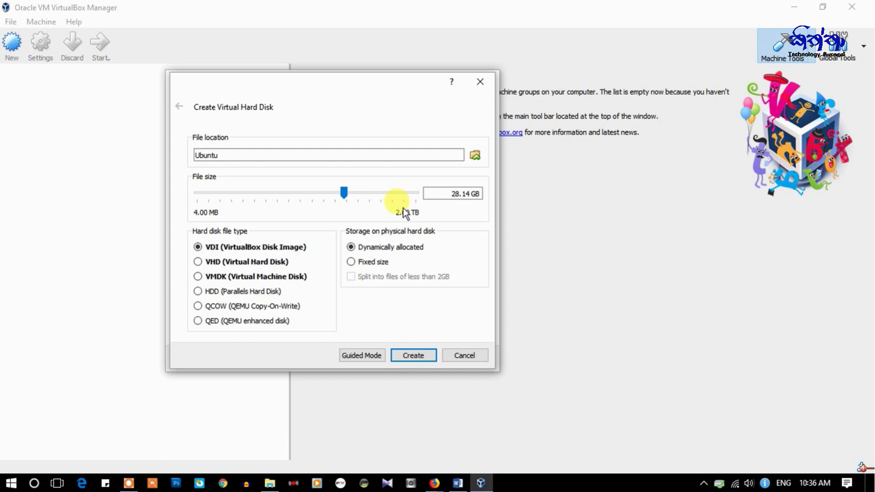
drag(346, 193, 326, 191)
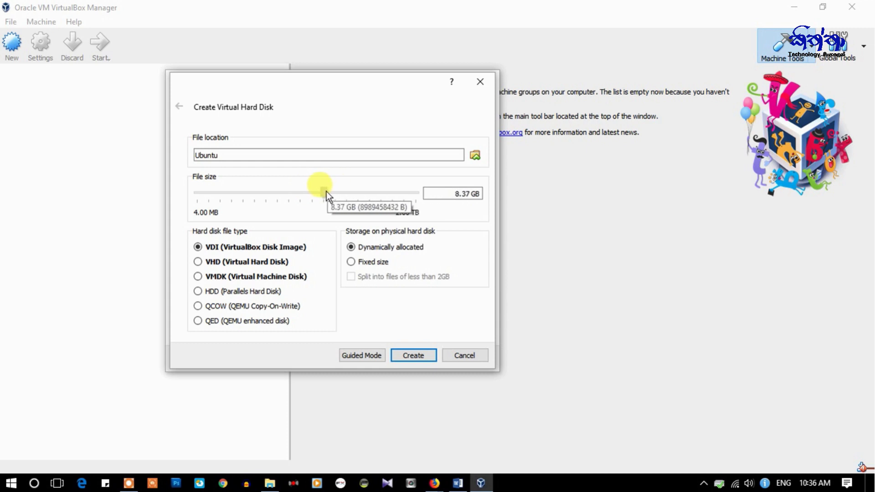
mouse_move(438, 194)
mouse_down()
mouse_move(509, 193)
mouse_move(439, 194)
mouse_up()
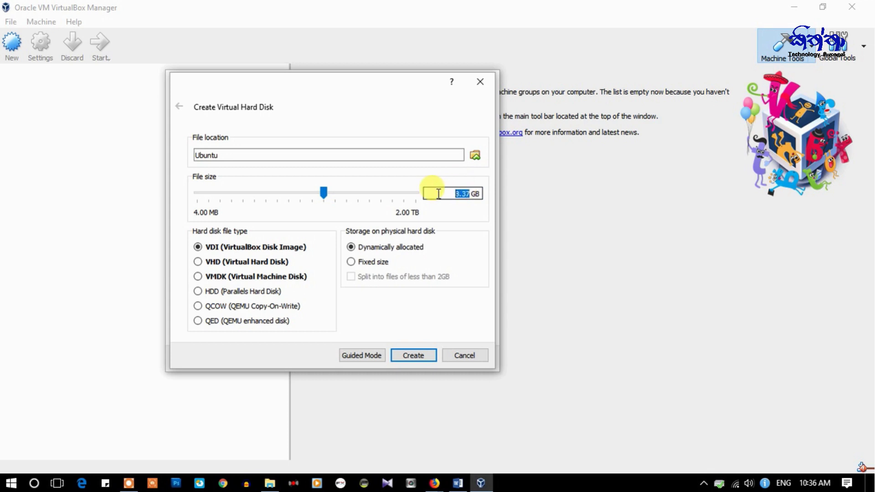
text(20)
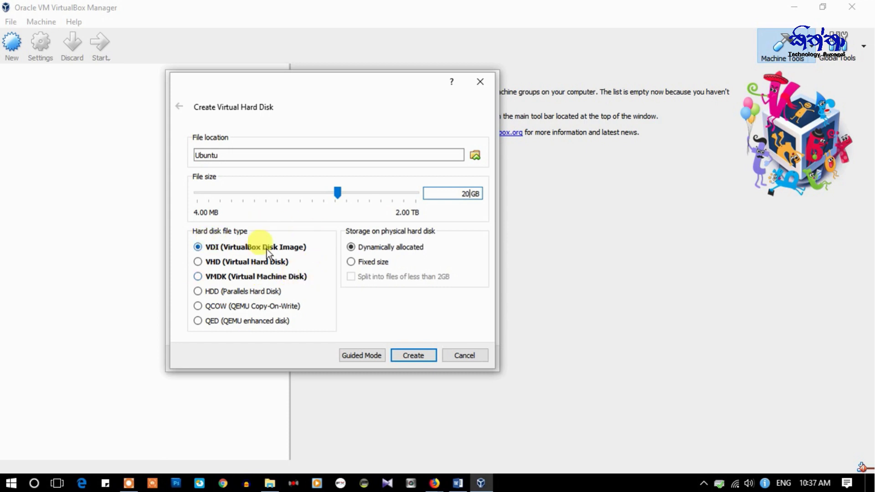
click(199, 247)
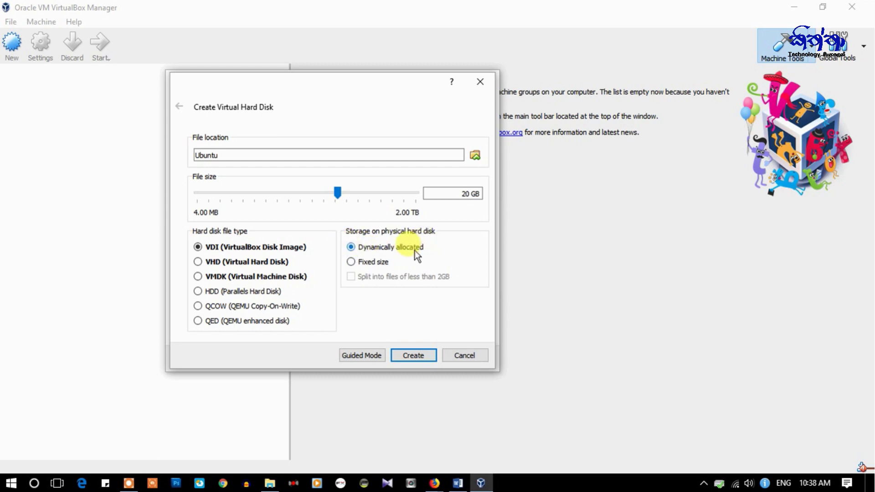
click(413, 356)
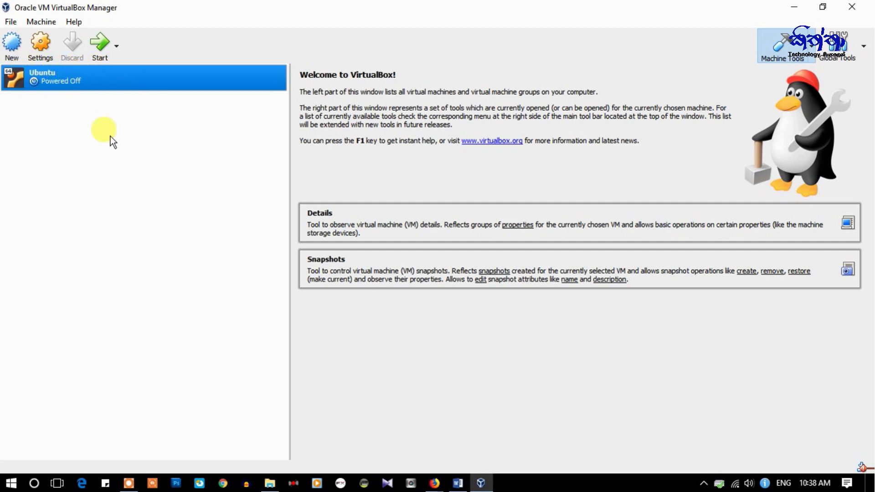
- Open the Ubuntu machine's Settings, keep type Linux, and review the System, Display, Storage, Audio, Network and Serial Ports pages
click(39, 46)
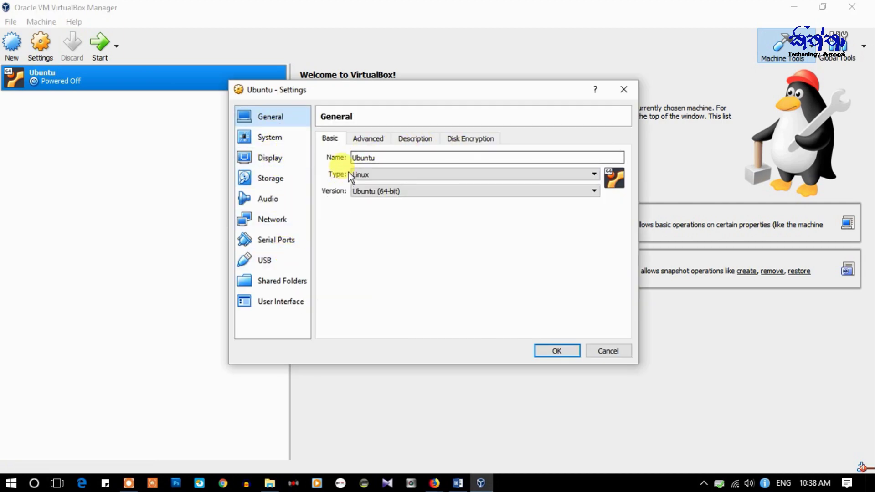
click(595, 173)
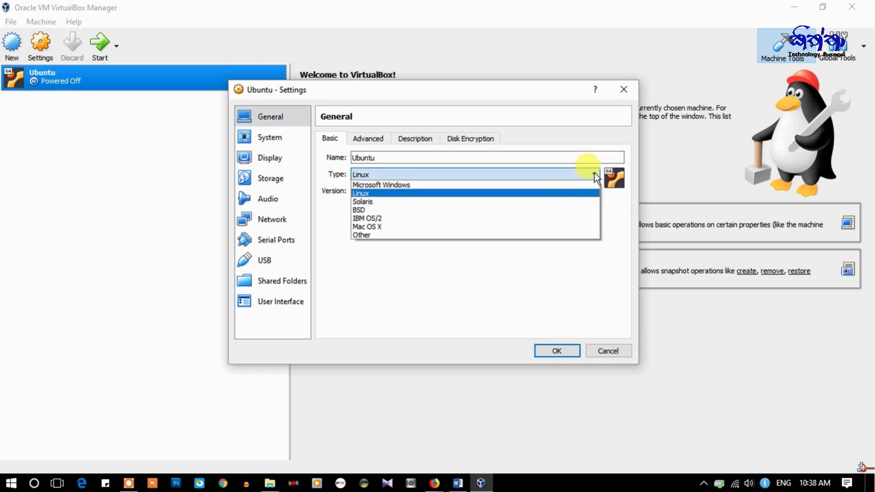
click(338, 250)
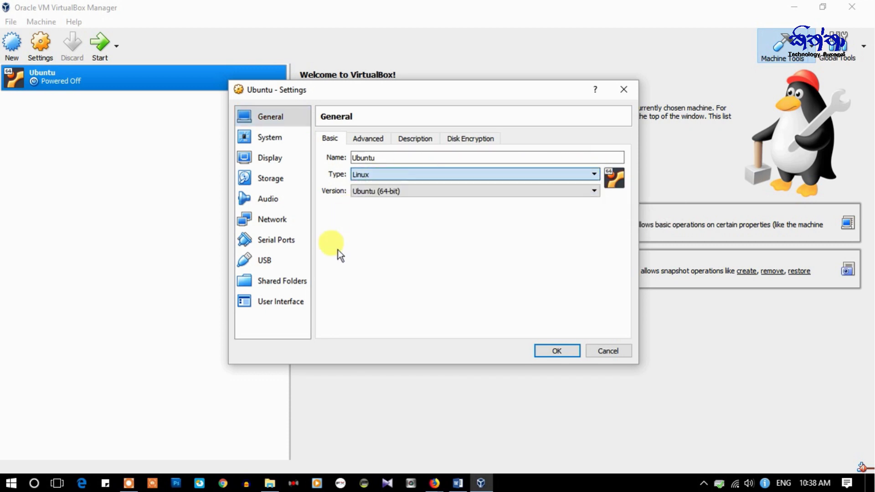
click(279, 138)
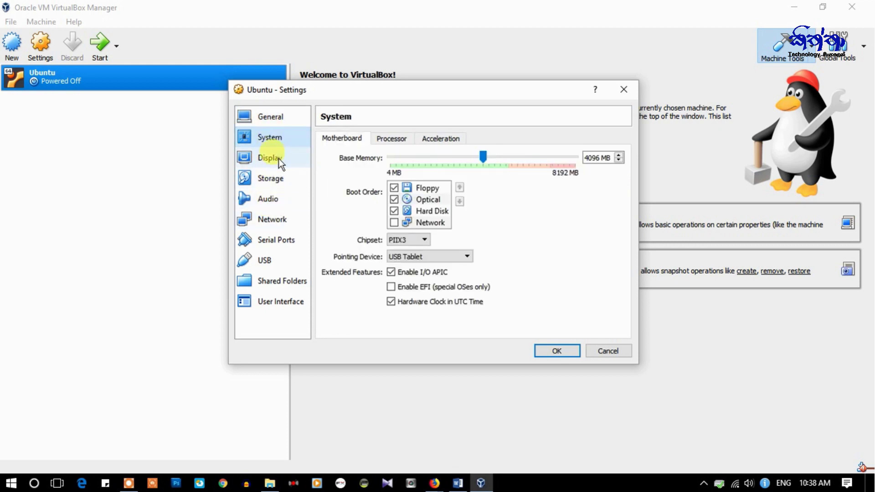
click(278, 159)
click(278, 178)
click(275, 200)
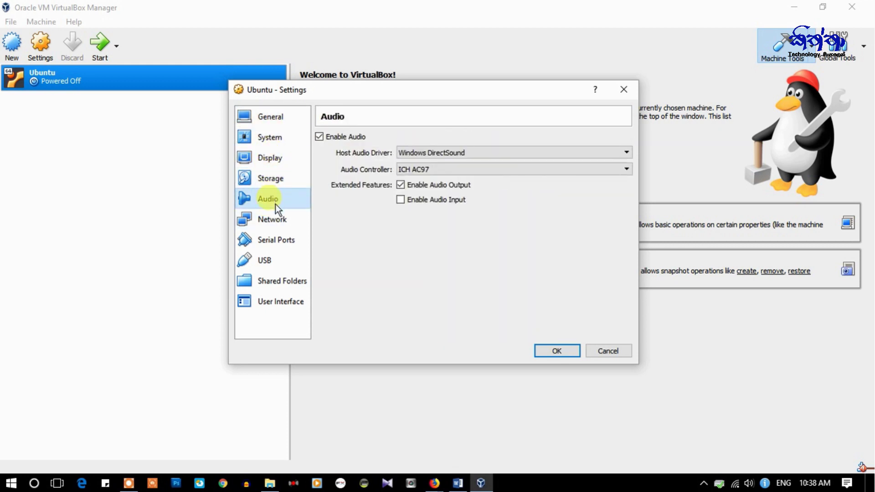
click(275, 222)
click(275, 241)
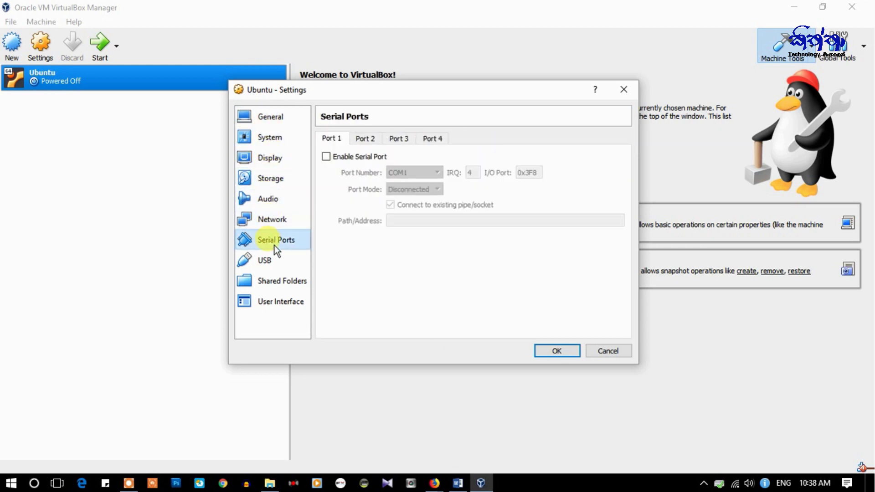
click(275, 163)
click(271, 139)
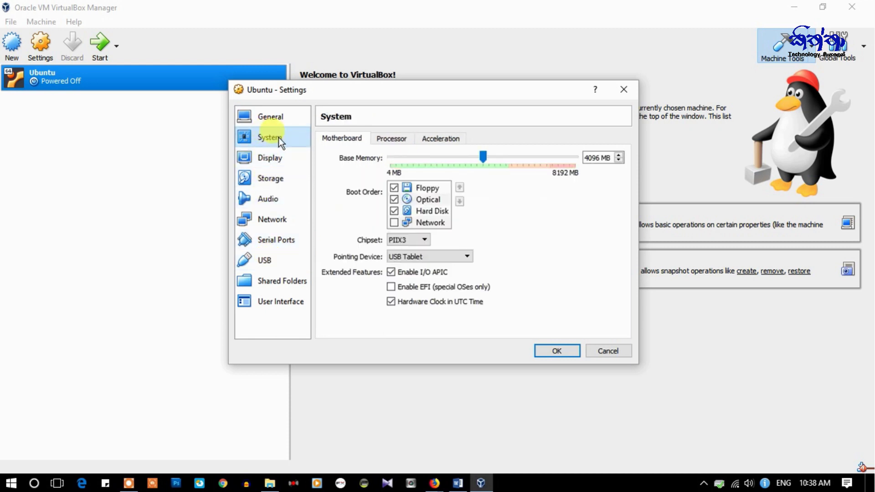
- Raise the processor count to 3 CPUs, then review the General, Display, Audio and Storage pages
click(392, 139)
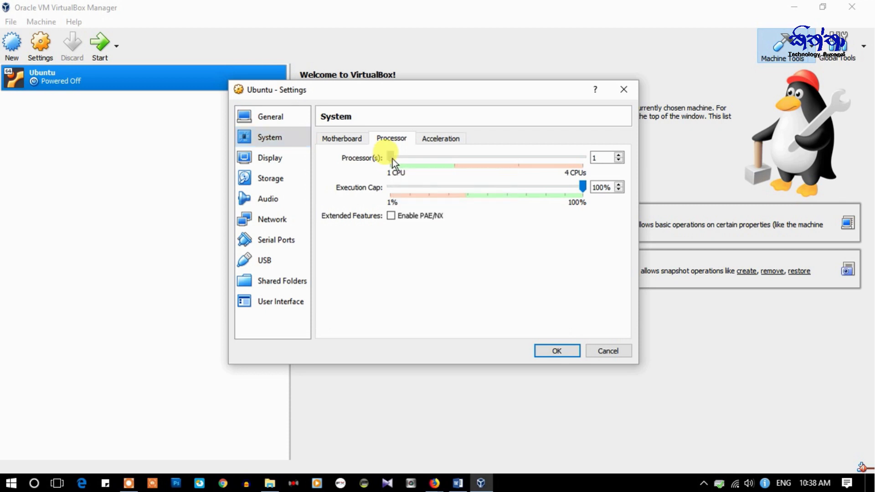
drag(392, 158, 454, 160)
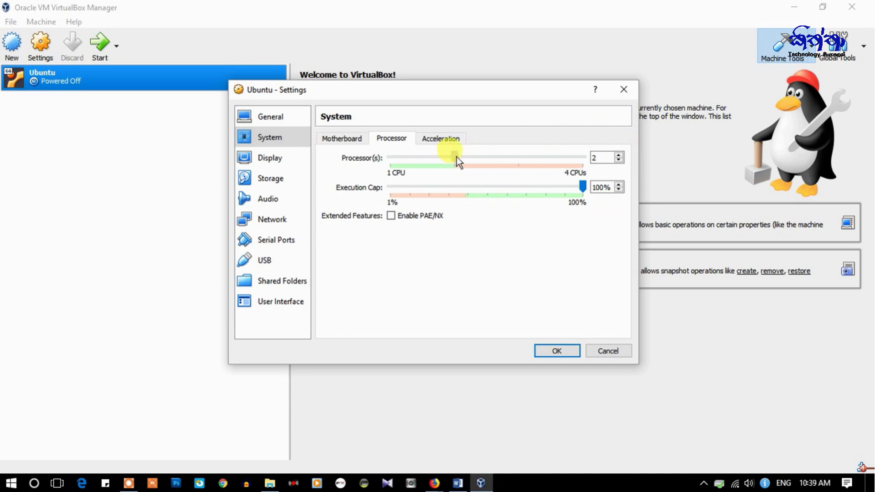
drag(457, 157, 482, 159)
click(349, 141)
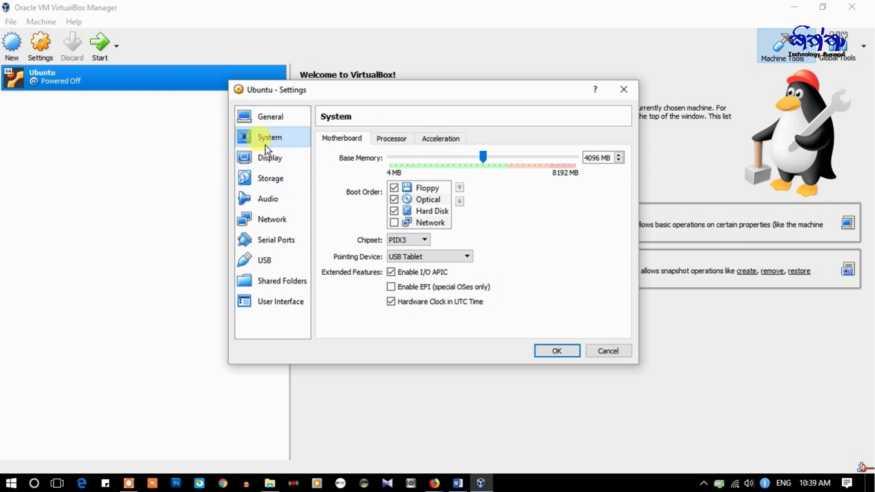
click(269, 117)
click(268, 163)
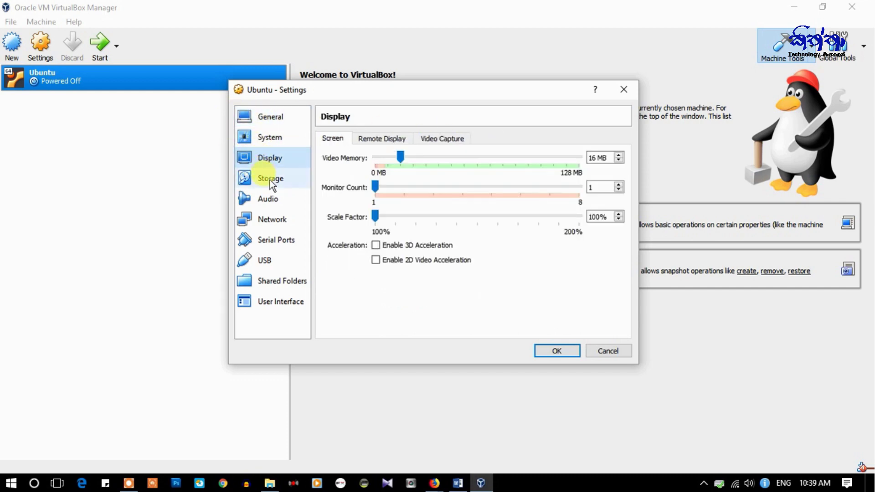
click(270, 179)
click(269, 198)
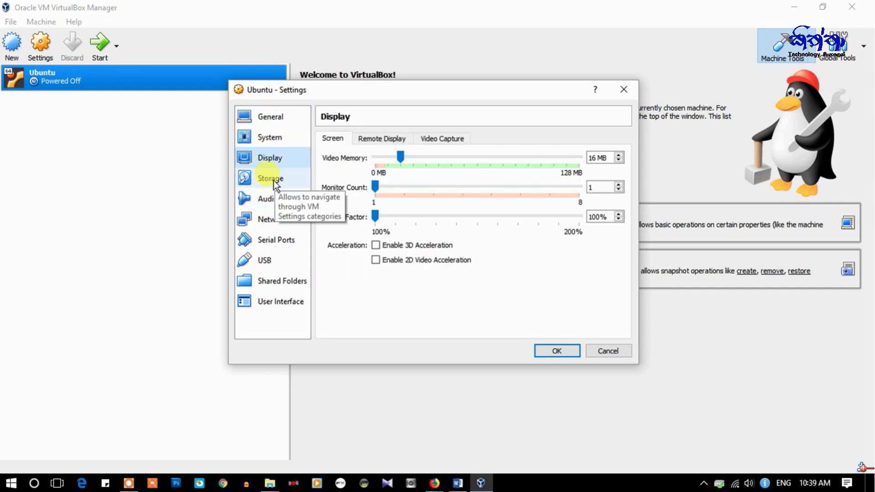
click(273, 180)
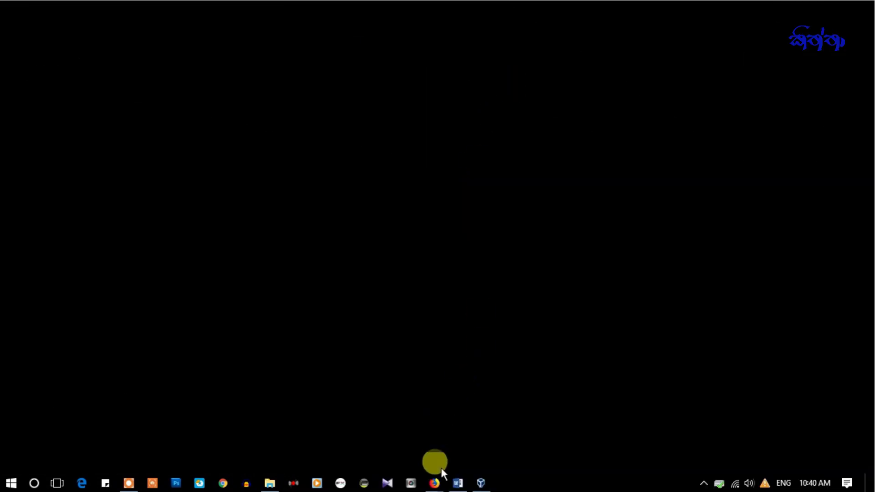
- Bring the ubuntu.com Firefox window forward and show its Download section for Ubuntu Desktop 18.04 LTS
mouse_move(435, 481)
click(461, 436)
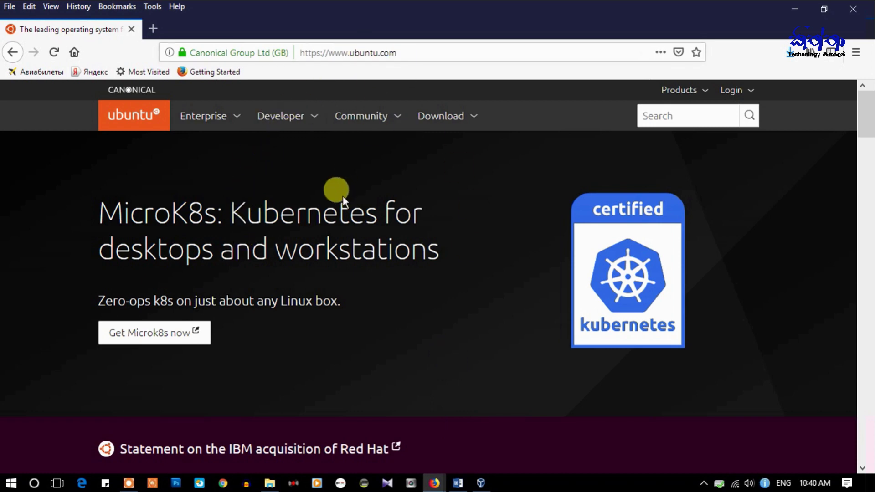
click(441, 117)
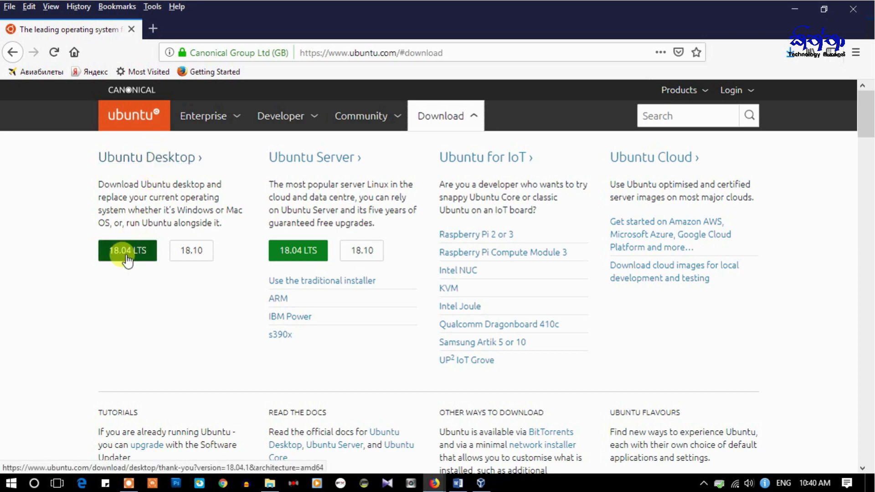
- Download ubuntu-18.04.1-desktop-amd64.iso from the Ubuntu Desktop 18.04 LTS page, saving the file and checking its progress
click(152, 159)
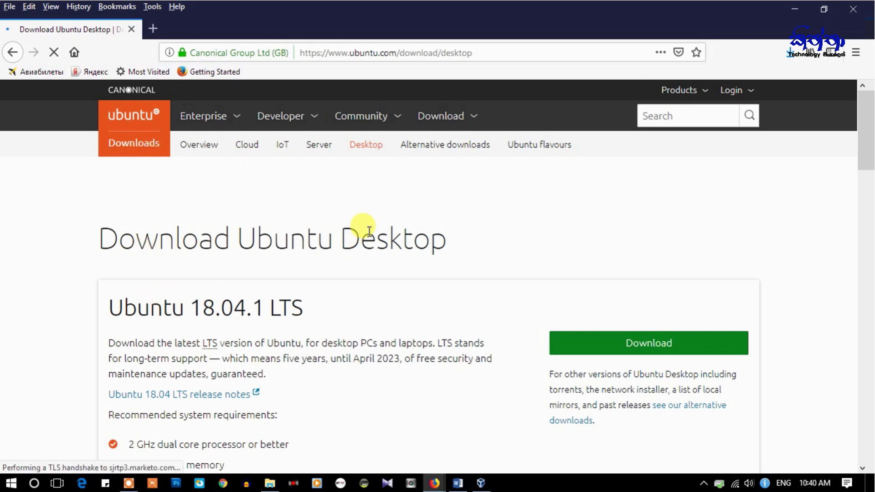
scroll(339, 239, down, 4)
scroll(328, 273, up, 4)
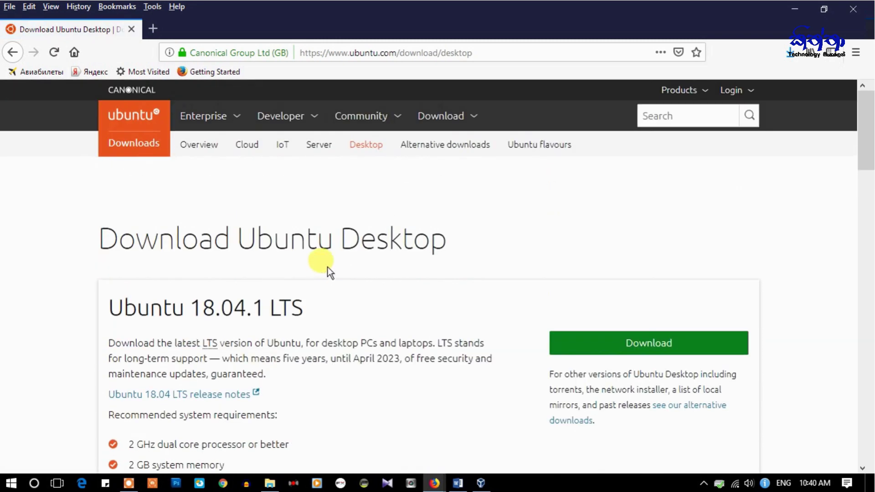
click(653, 349)
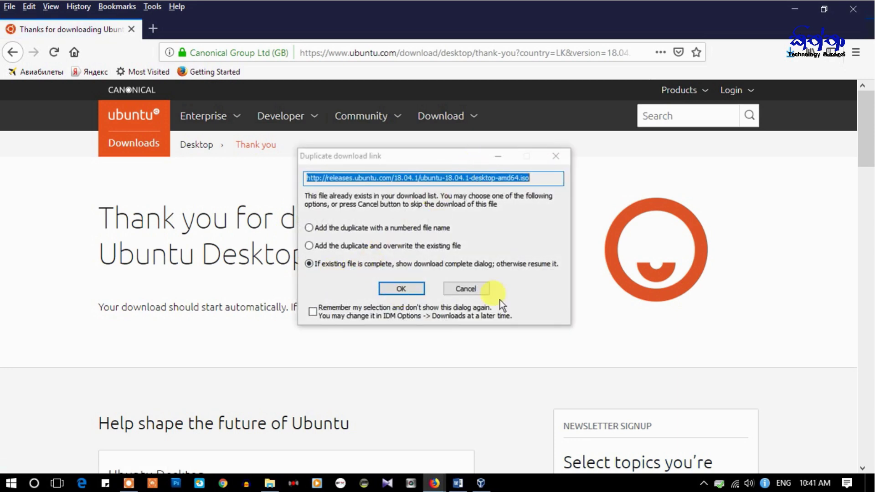
click(473, 289)
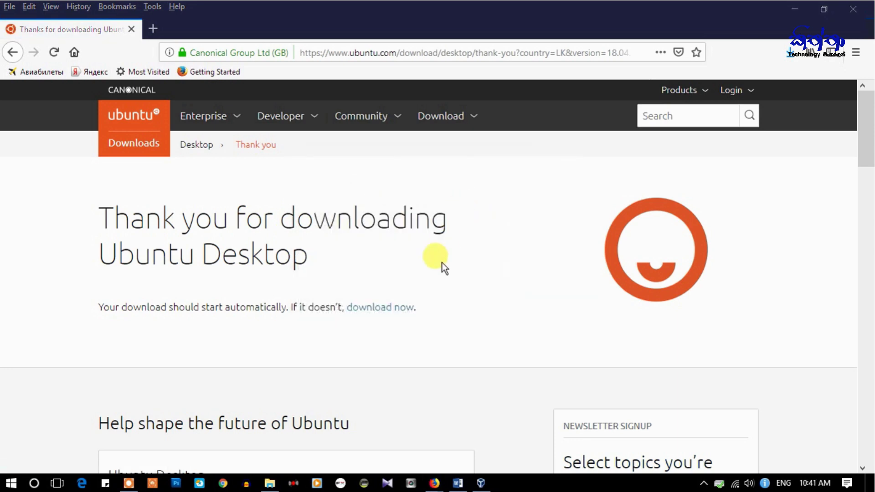
click(377, 308)
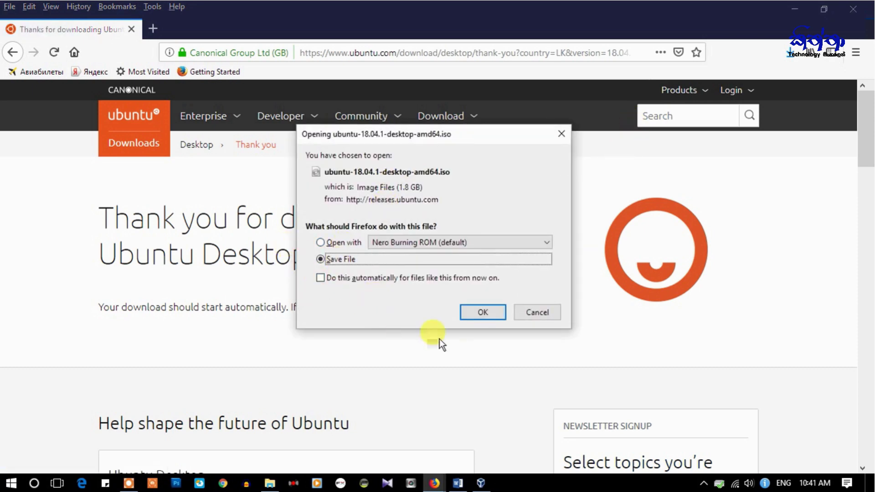
click(483, 319)
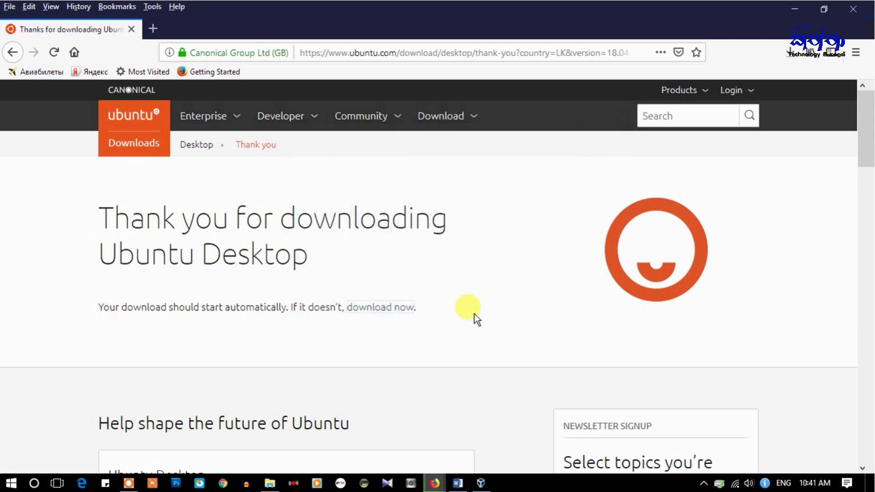
click(792, 51)
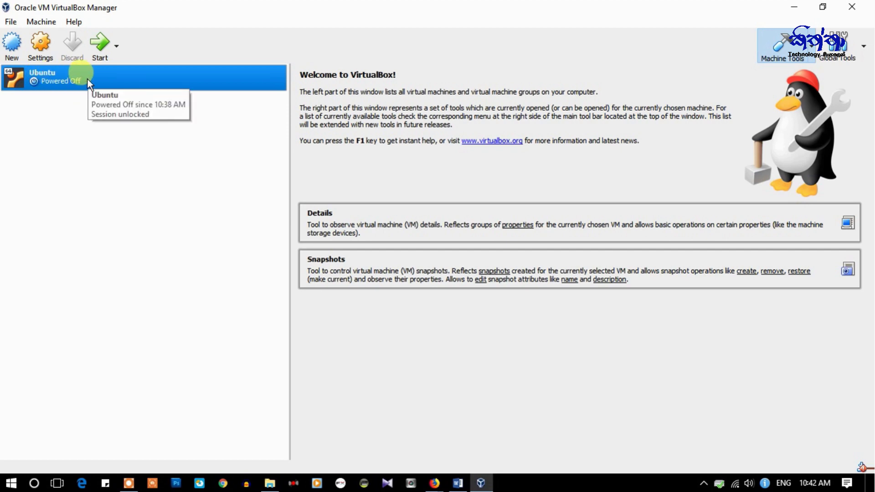
- Show the Storage page in the Ubuntu machine's Settings
right_click(62, 76)
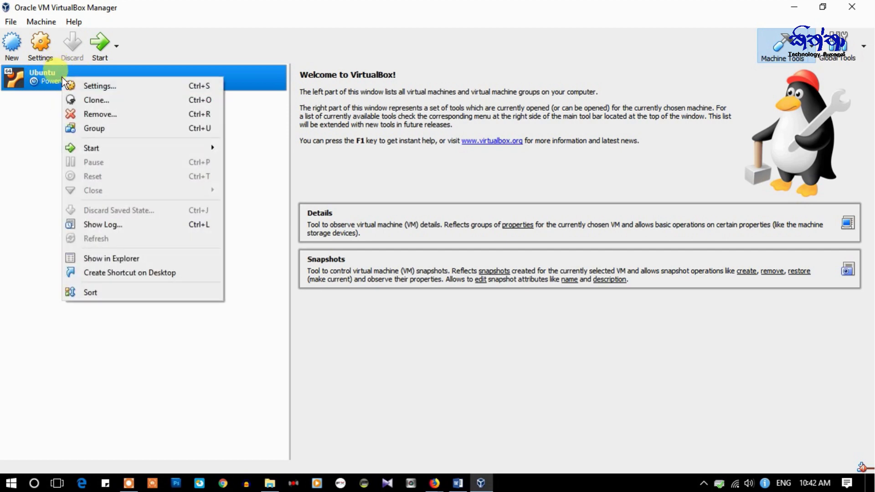
click(109, 87)
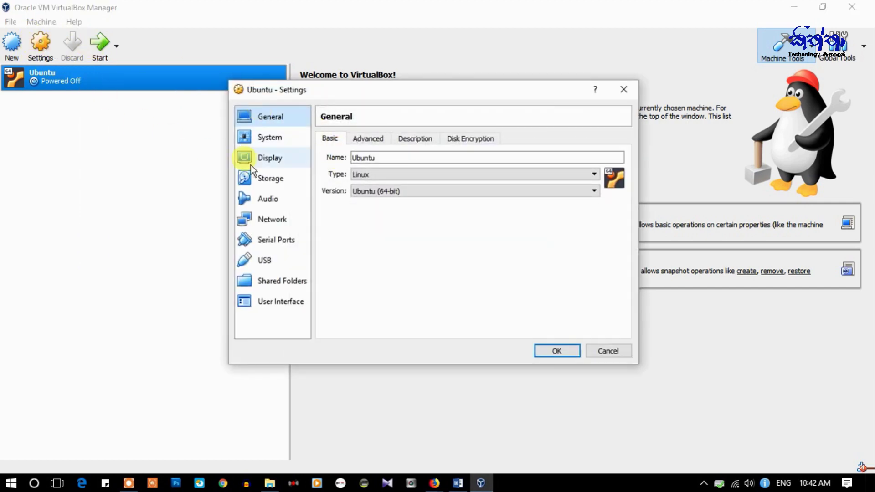
click(264, 180)
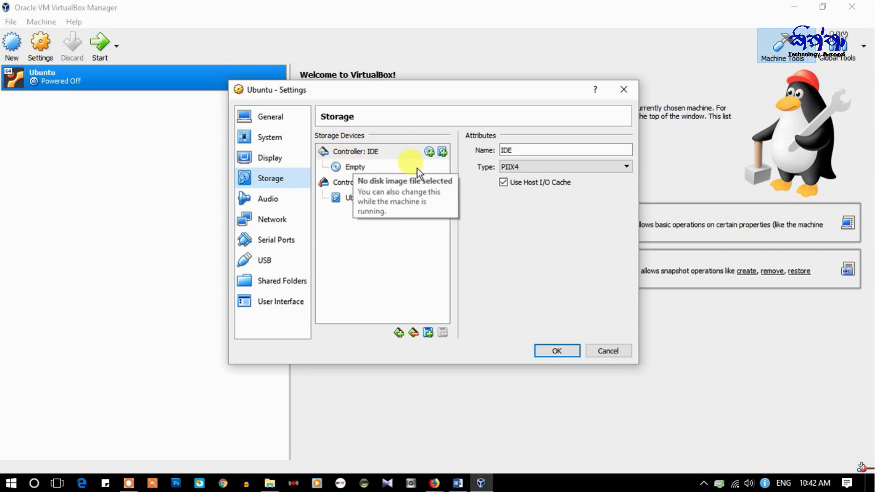
- Attach ubuntu-18.04.1-desktop-amd64.iso to the empty IDE optical drive and save with OK
click(355, 168)
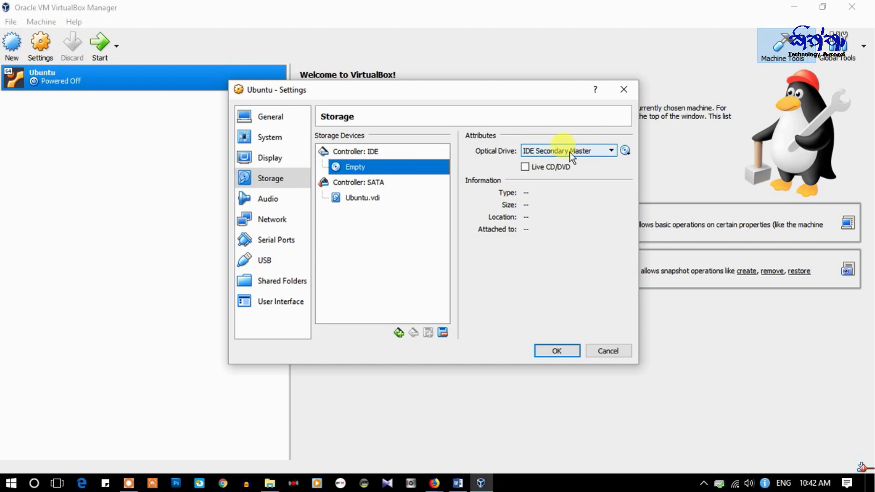
click(625, 151)
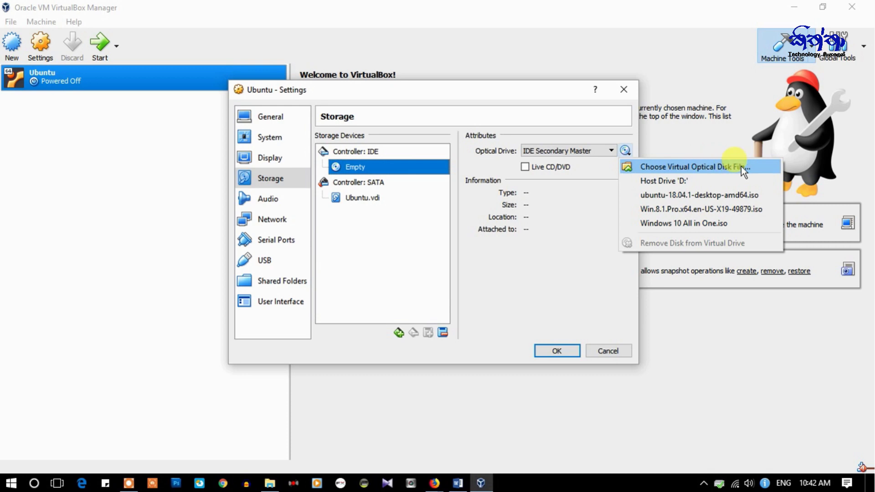
click(693, 166)
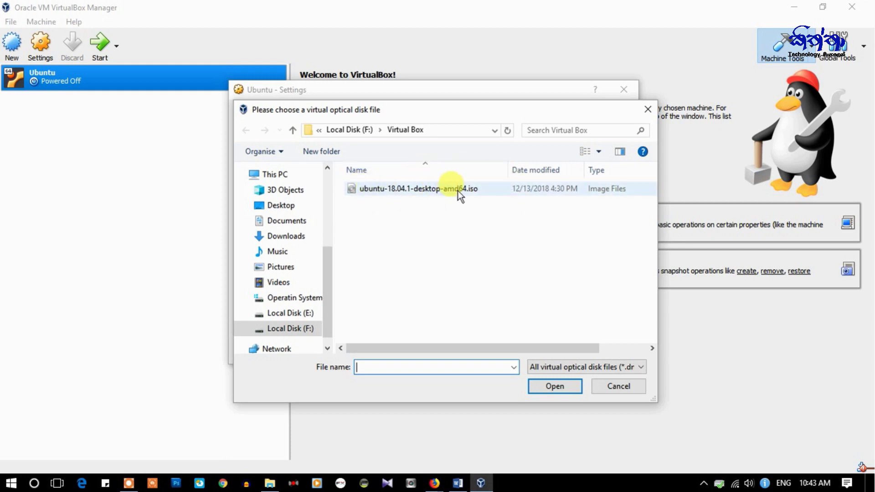
click(428, 190)
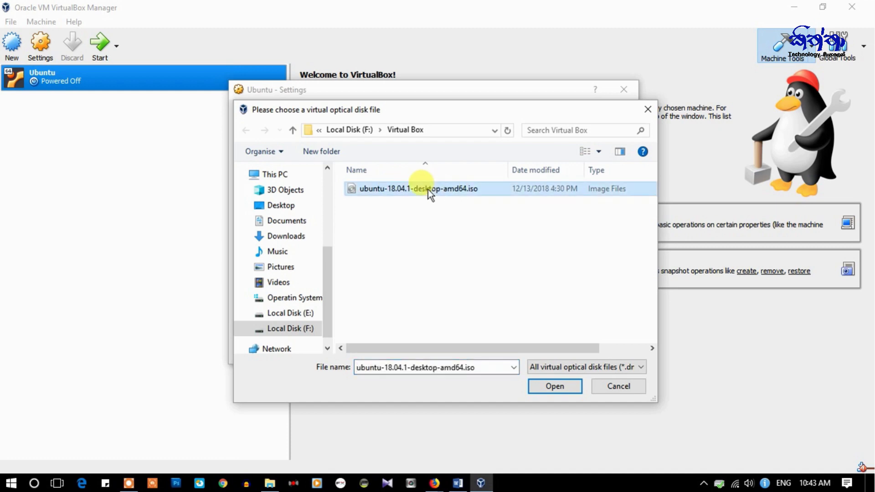
click(559, 385)
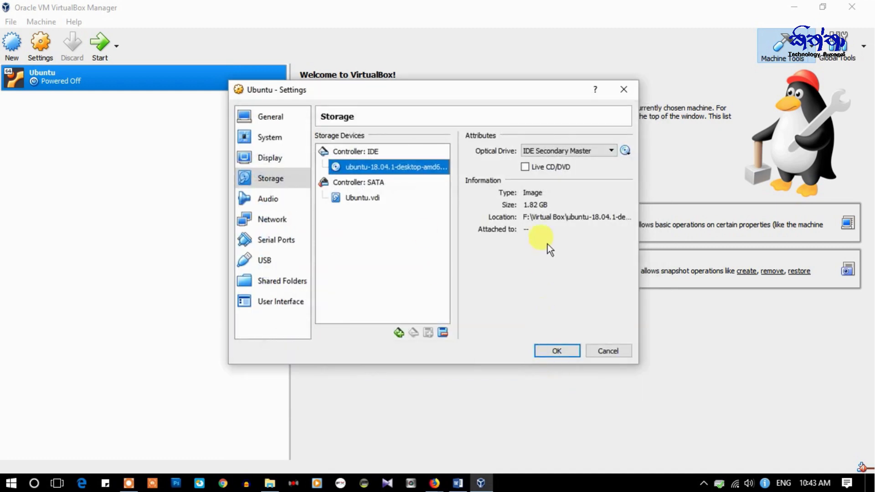
click(551, 351)
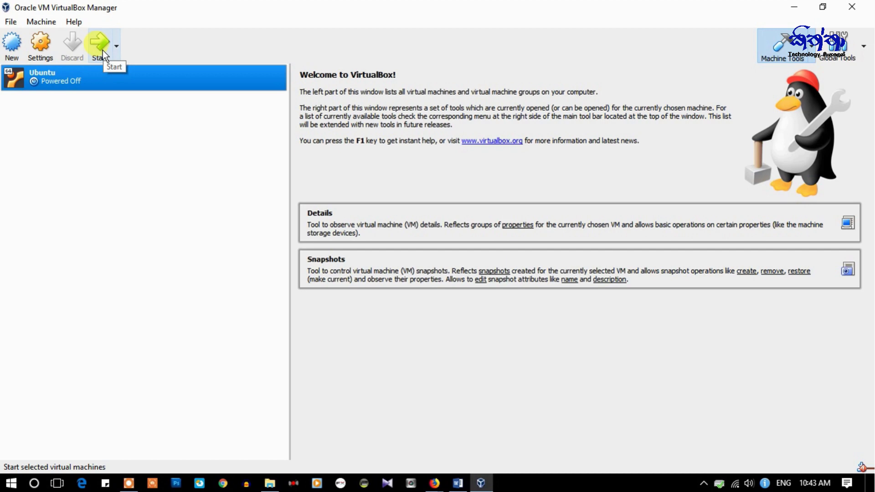
- Start the Ubuntu machine and dismiss the keyboard auto-capture notice
right_click(99, 72)
mouse_move(133, 144)
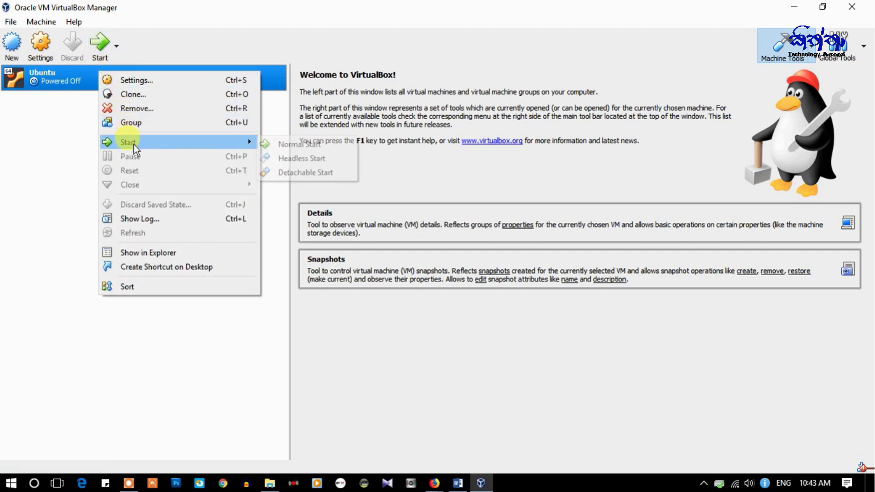
click(100, 45)
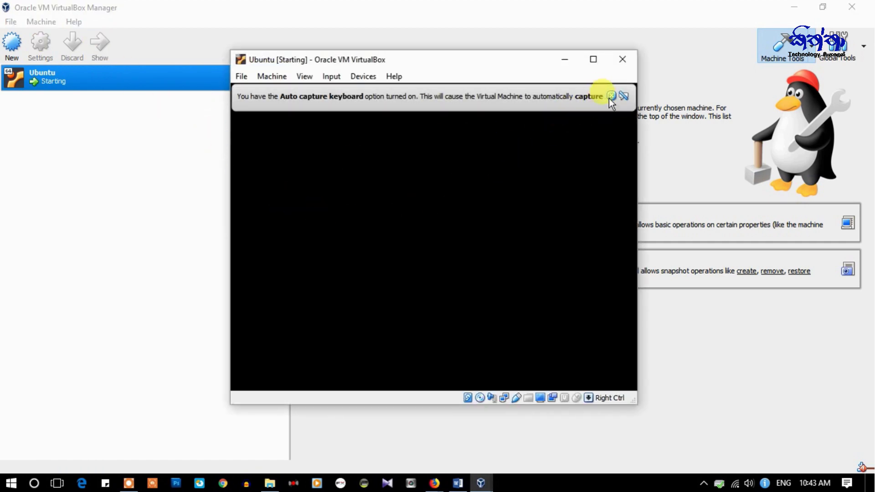
click(611, 97)
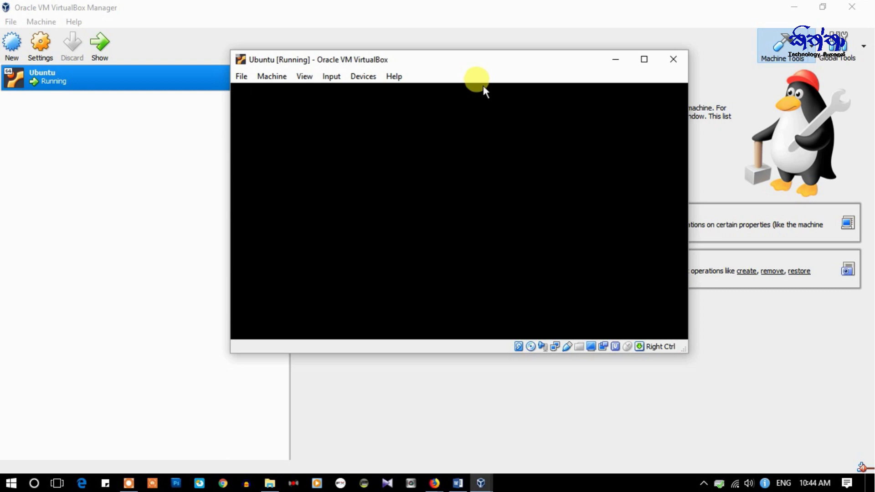
click(306, 76)
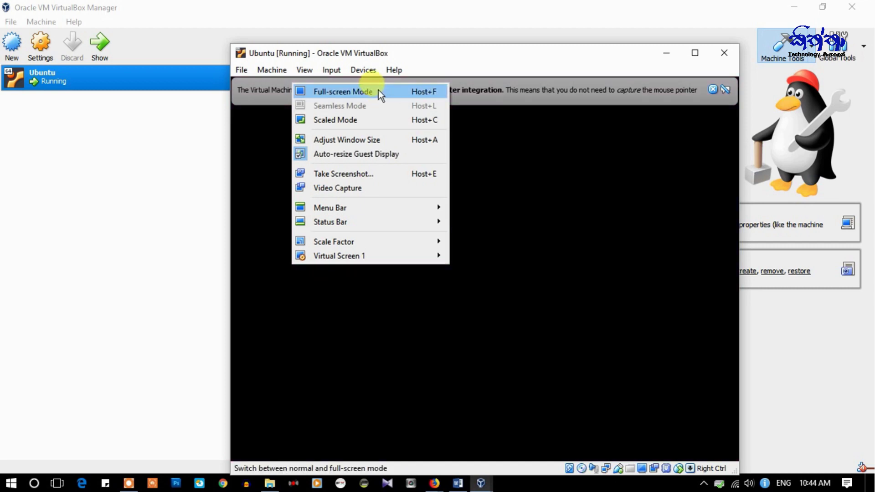
- Switch the Ubuntu VM window to Full-screen Mode and dismiss the mouse integration notice
click(378, 93)
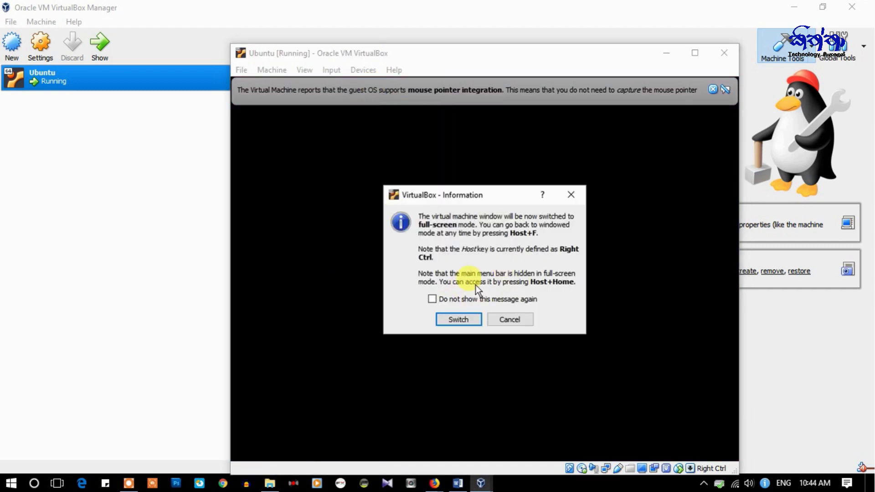
click(460, 320)
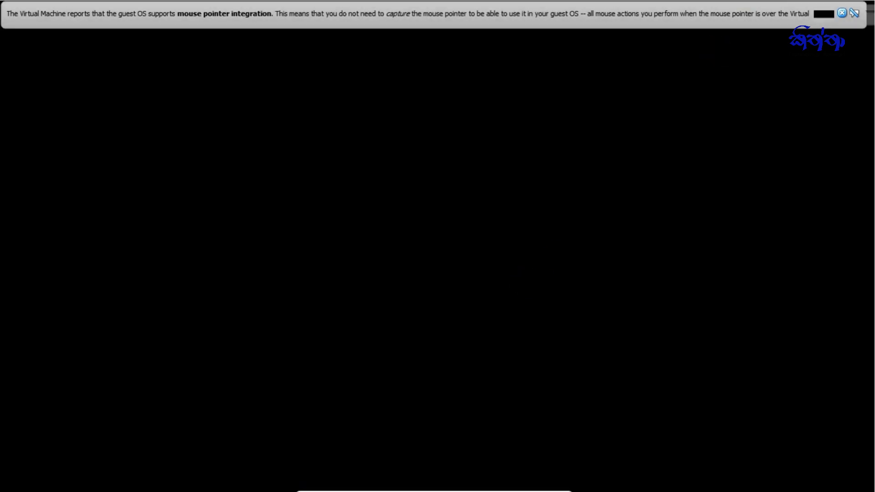
click(842, 13)
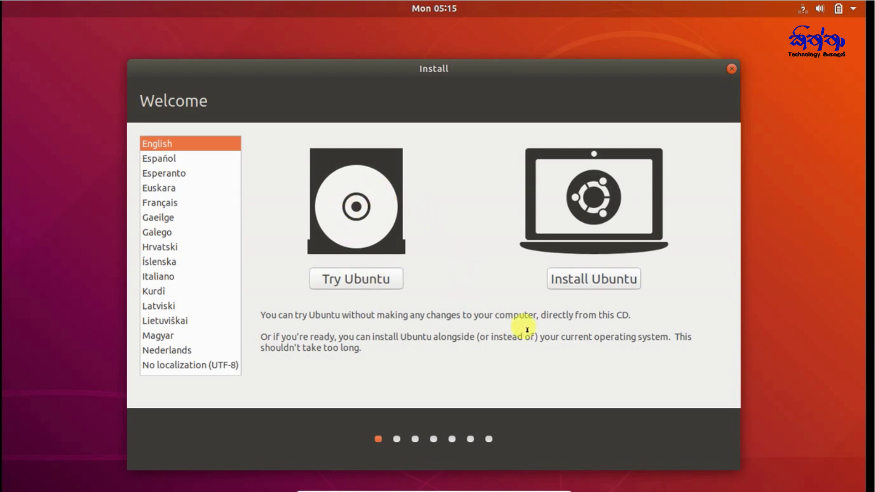
- Move the Install window toward the top-left and choose Install Ubuntu
drag(461, 64, 376, 26)
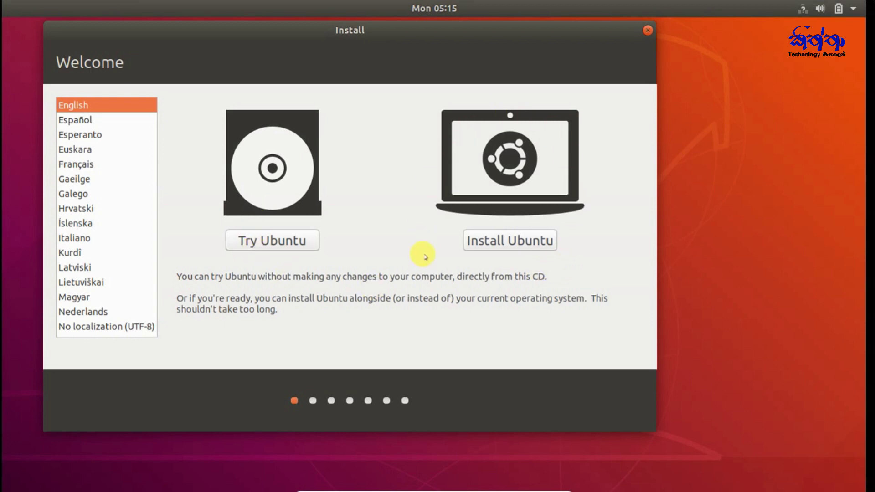
click(505, 237)
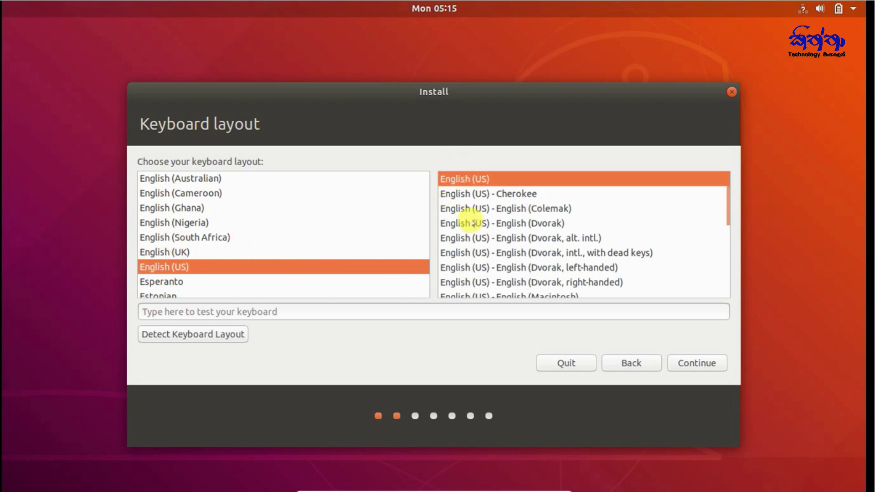
- Keep the English (US) keyboard layout and choose Minimal installation
click(695, 363)
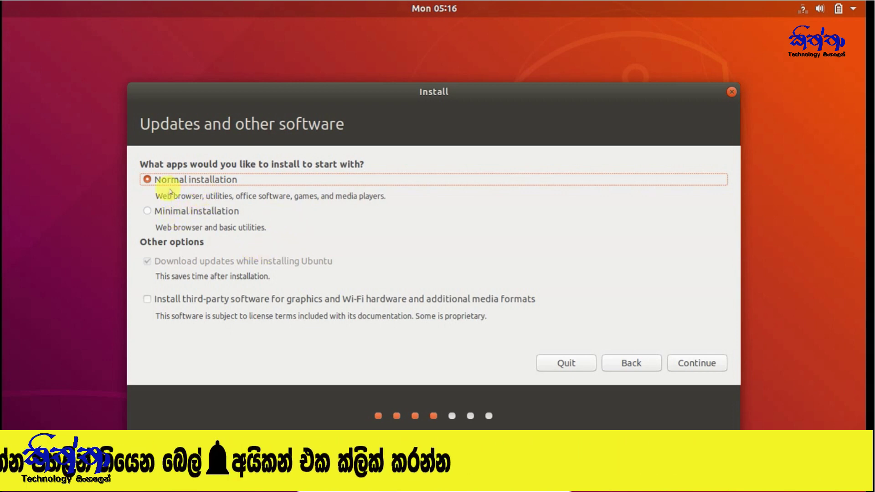
click(147, 213)
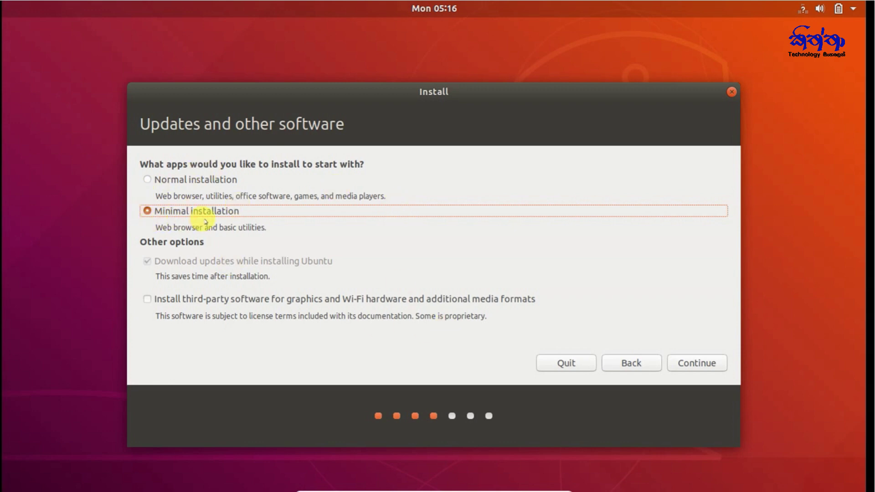
click(688, 362)
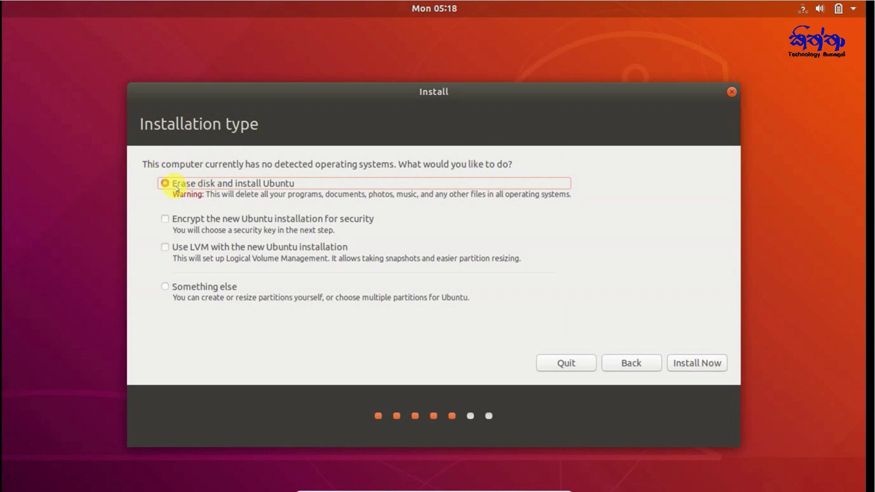
- Install with Erase disk, confirm the disk changes, and set the time zone to Sri Lanka Time
click(690, 361)
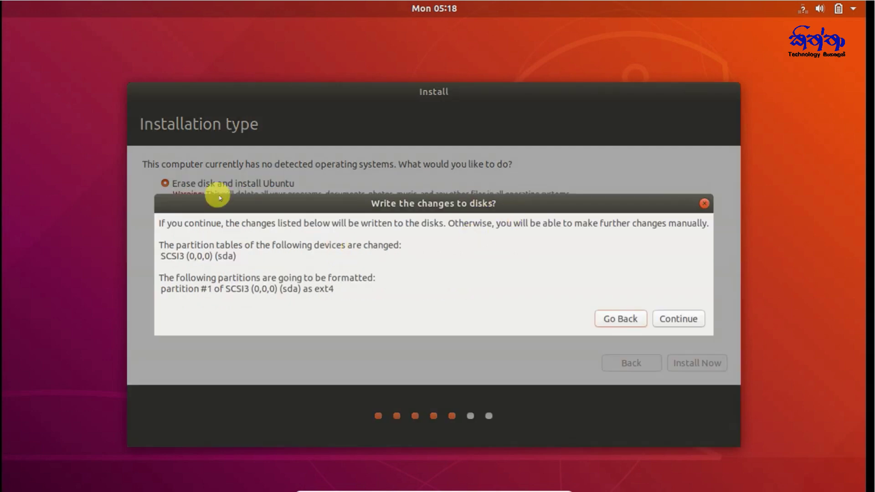
click(696, 318)
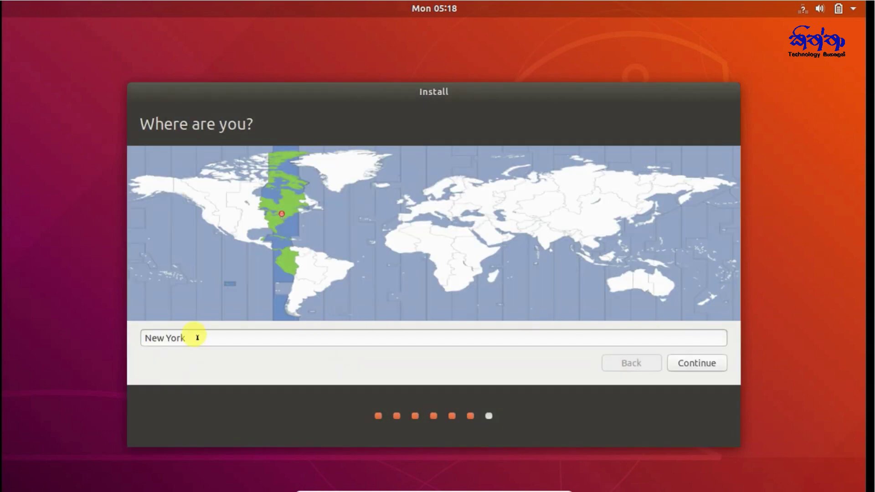
click(198, 338)
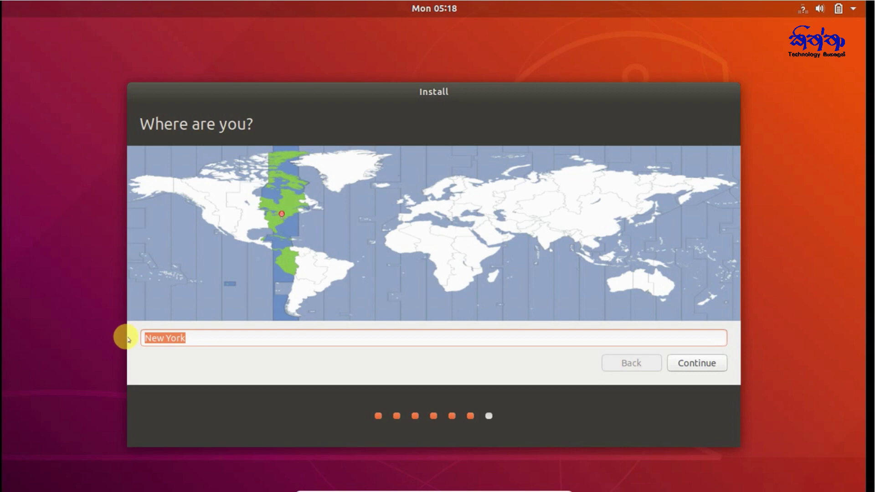
text(sri)
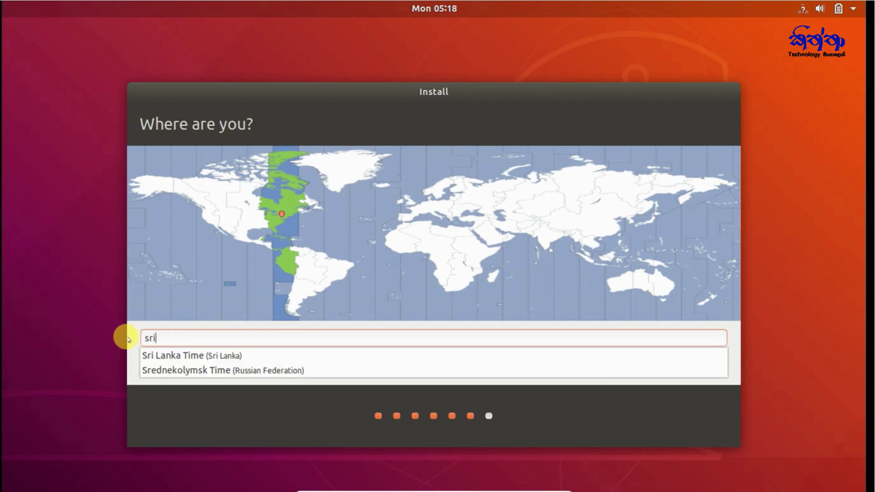
click(170, 356)
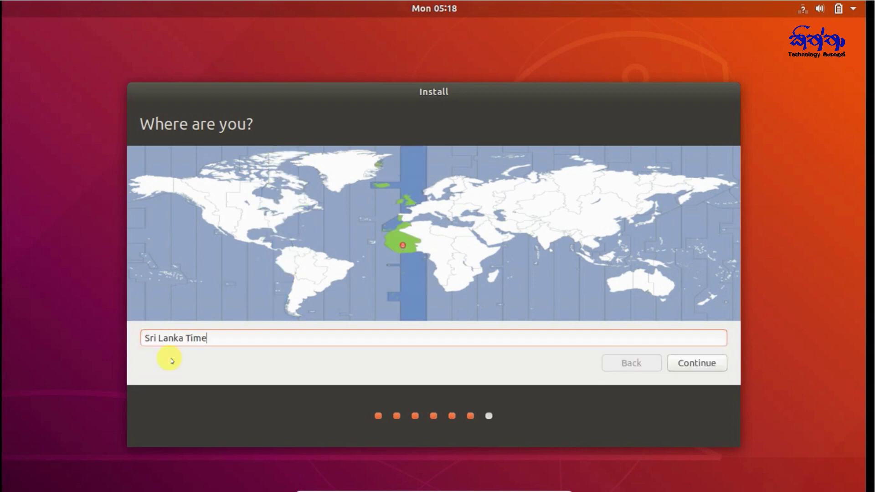
click(692, 361)
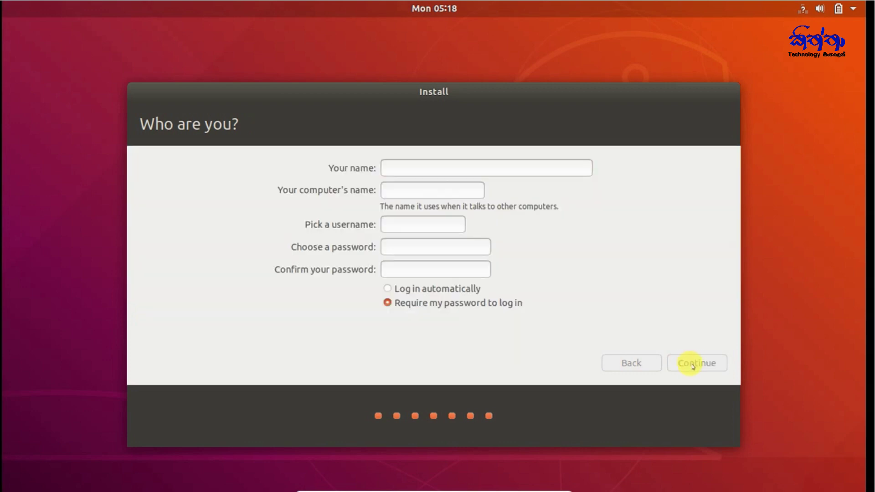
- Enter the user's name and account password on Who are you?, then let installation finish
click(407, 166)
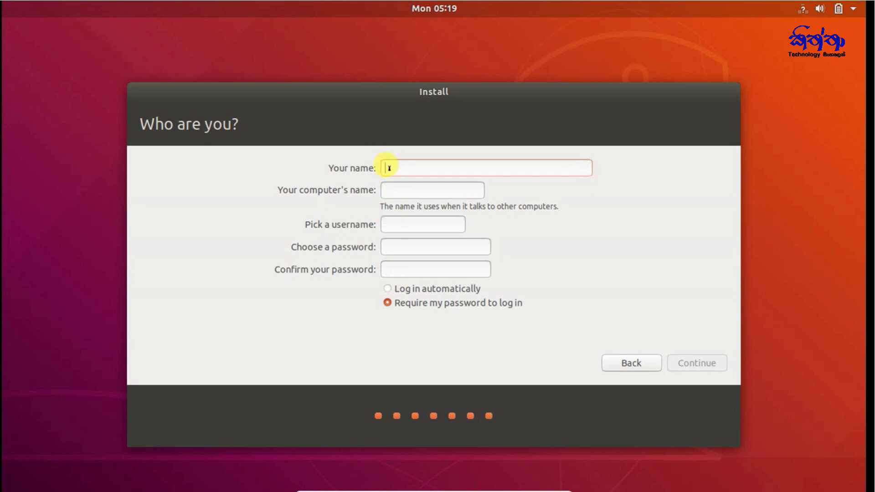
text(kiththa)
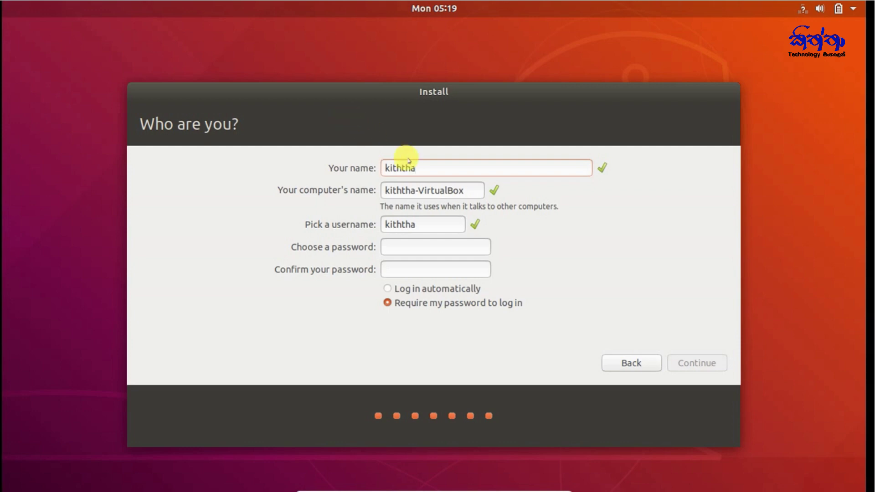
click(468, 244)
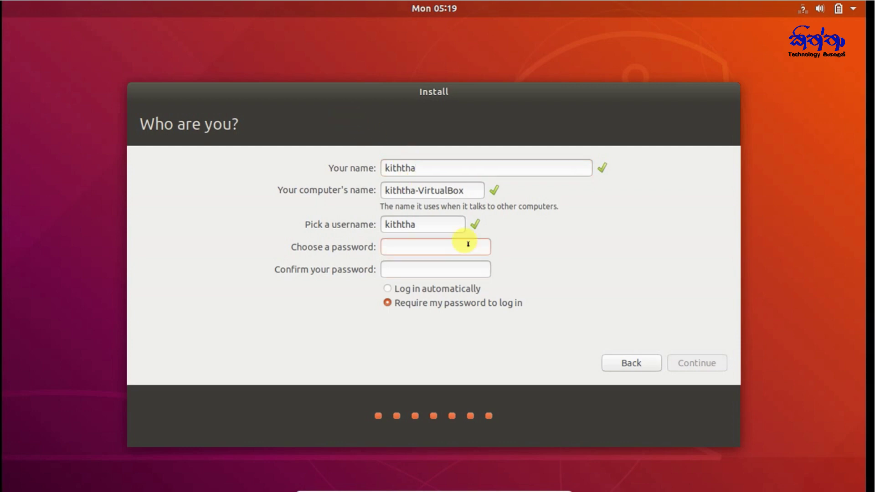
text(123456)
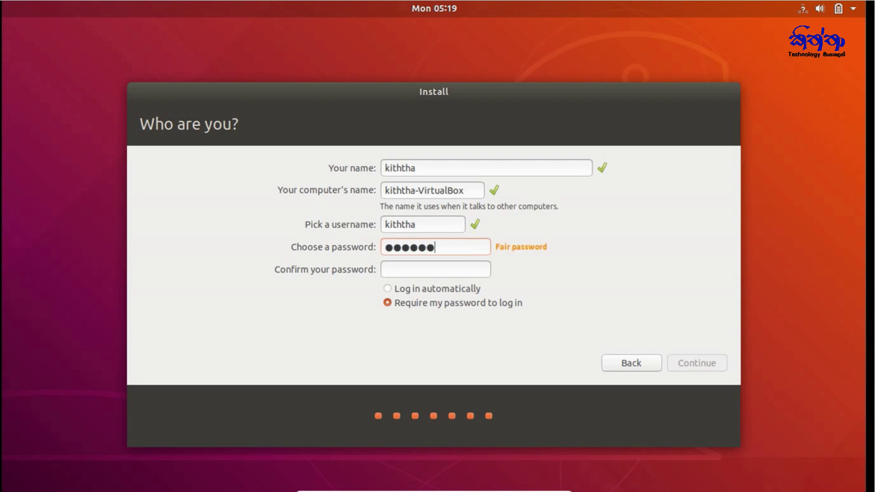
click(452, 265)
text(123456)
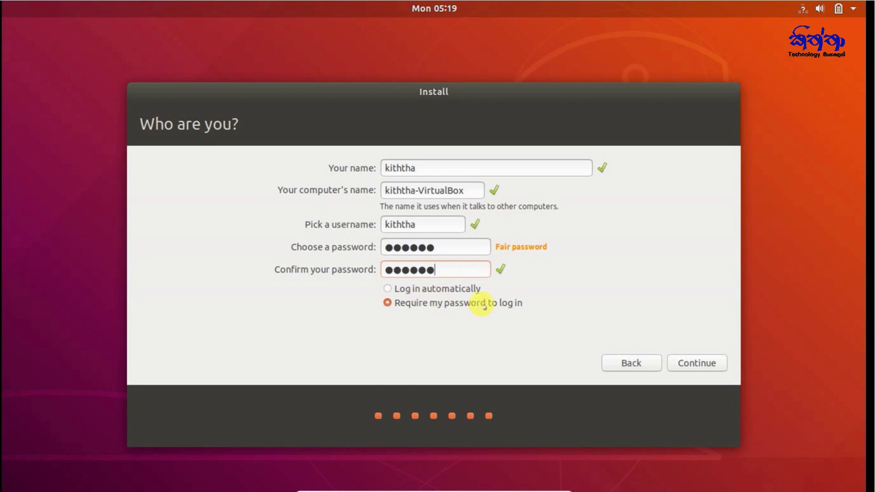
click(706, 363)
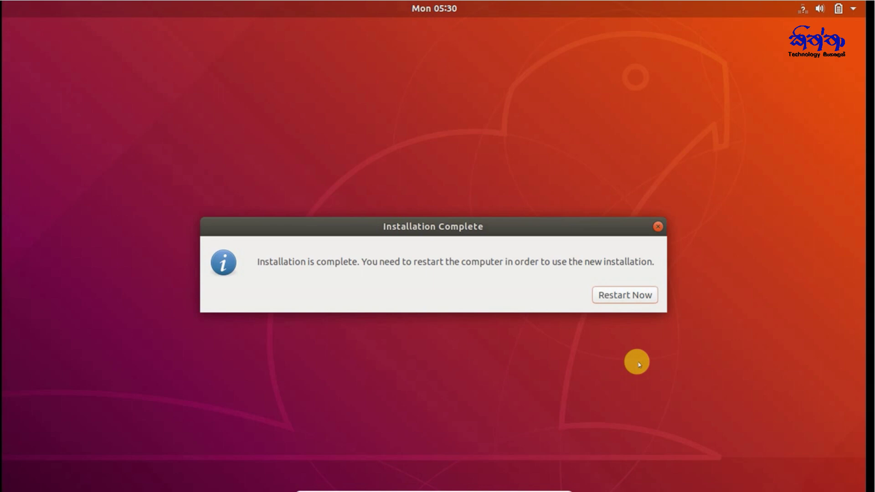
- Restart Ubuntu, pass the remove-medium prompt with Enter, and exit full-screen mode
click(627, 293)
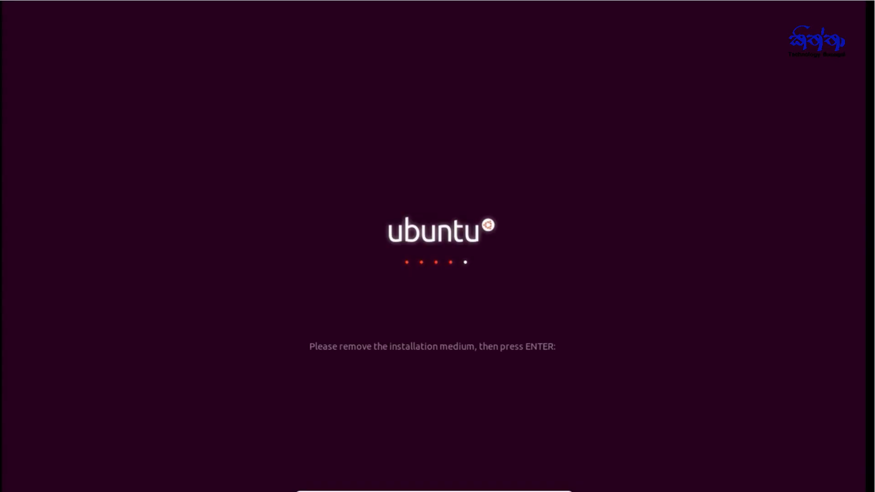
key(Return)
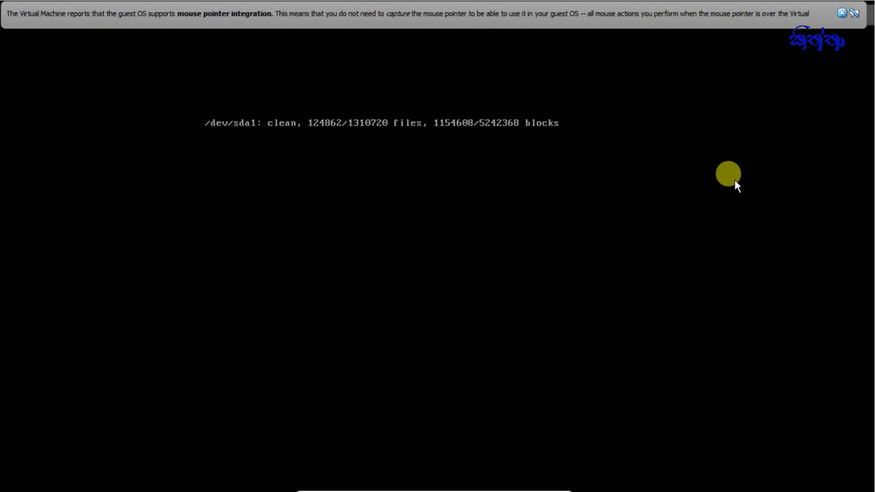
key(ctrl+f)
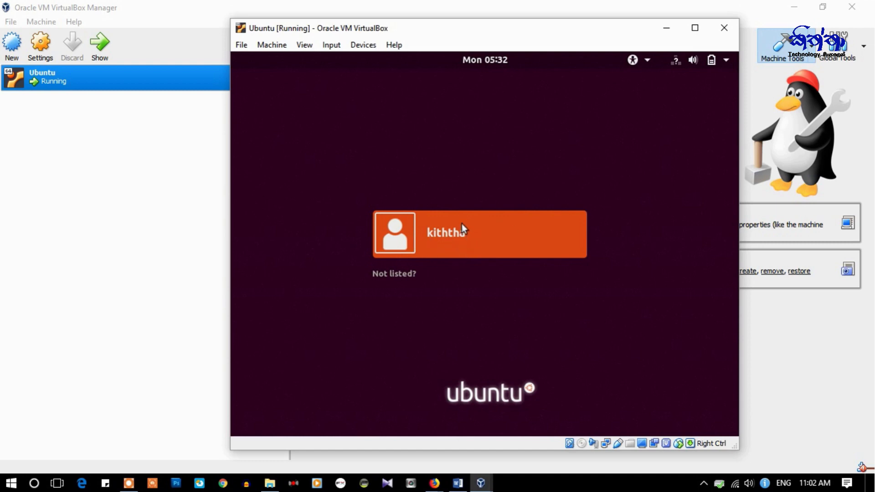
- Sign in to the Ubuntu guest with the user account's password
click(453, 237)
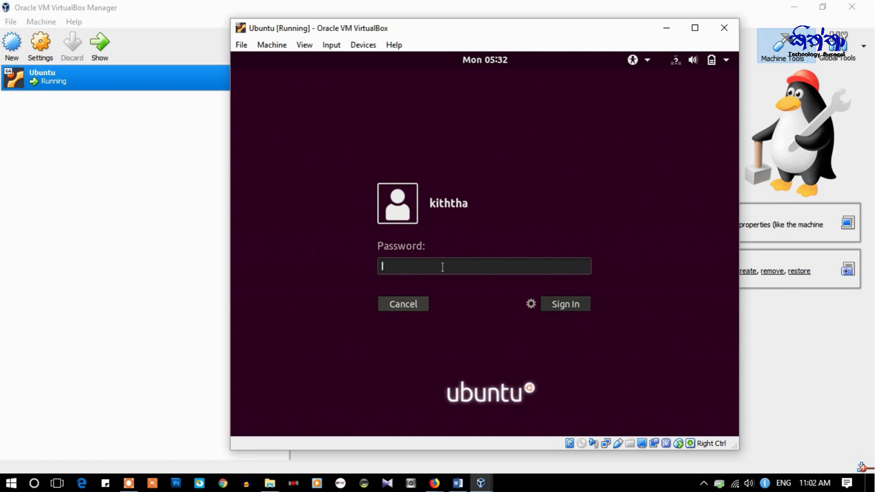
text(******)
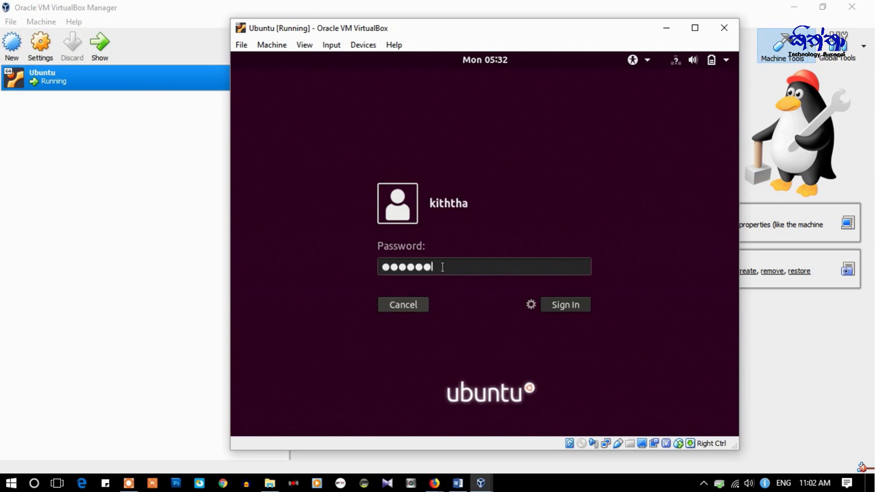
key(Return)
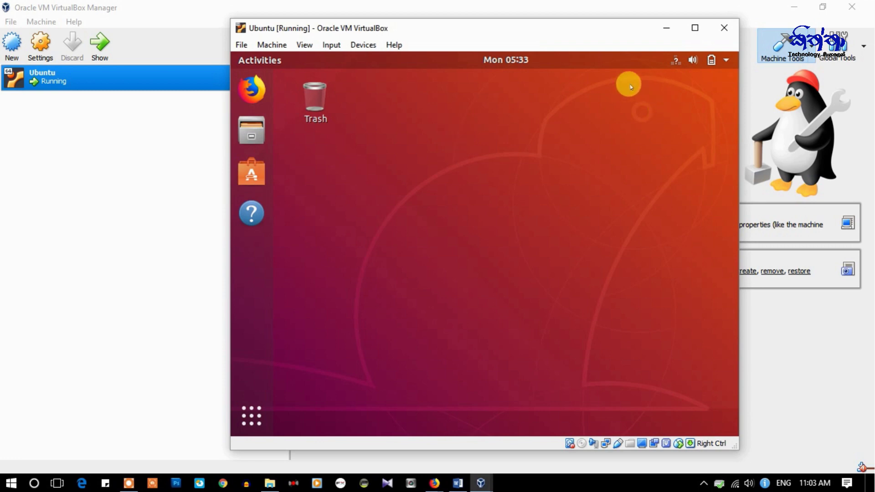
- Power off the Ubuntu guest from the top-right system menu
click(726, 60)
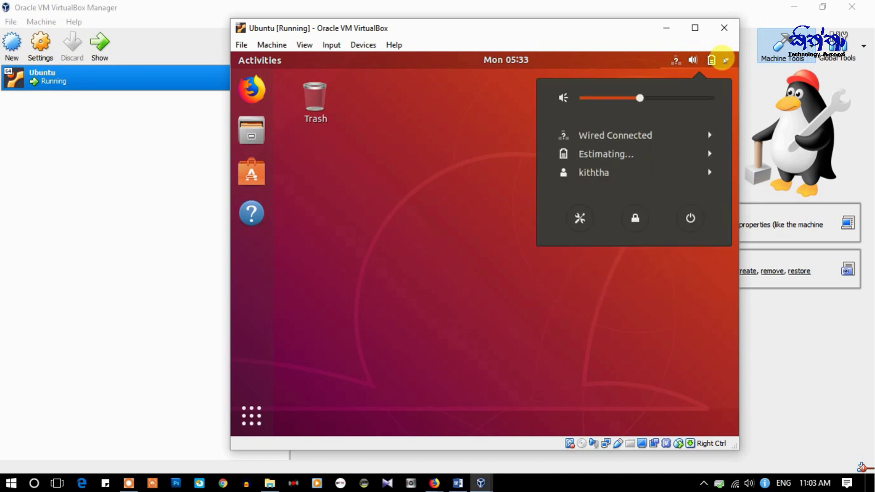
click(688, 214)
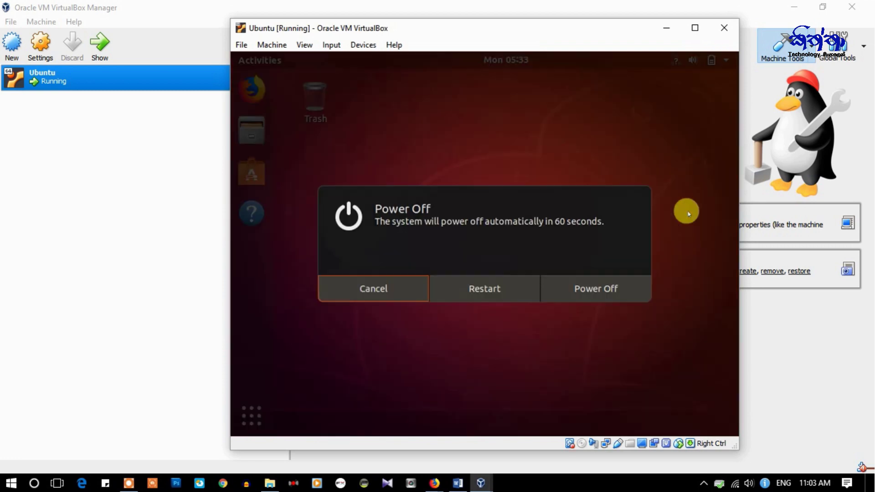
click(587, 290)
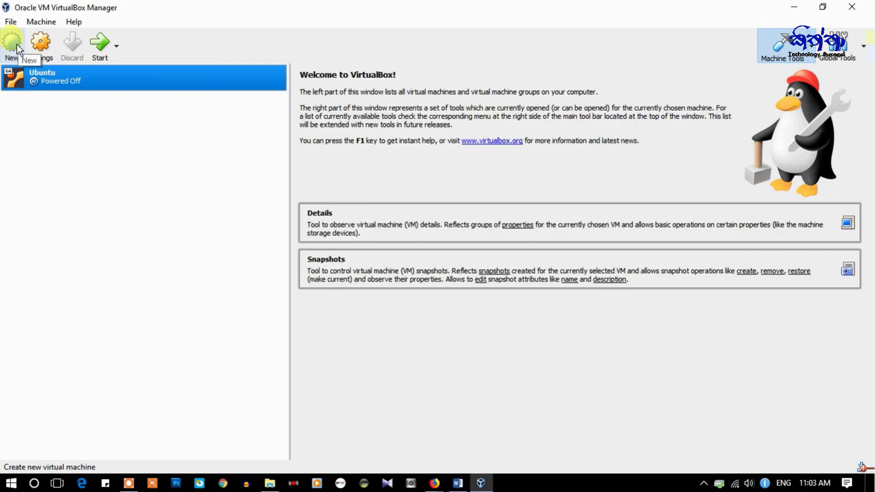
- Start a new virtual machine, move the dialog aside, then cancel without creating anything
click(16, 45)
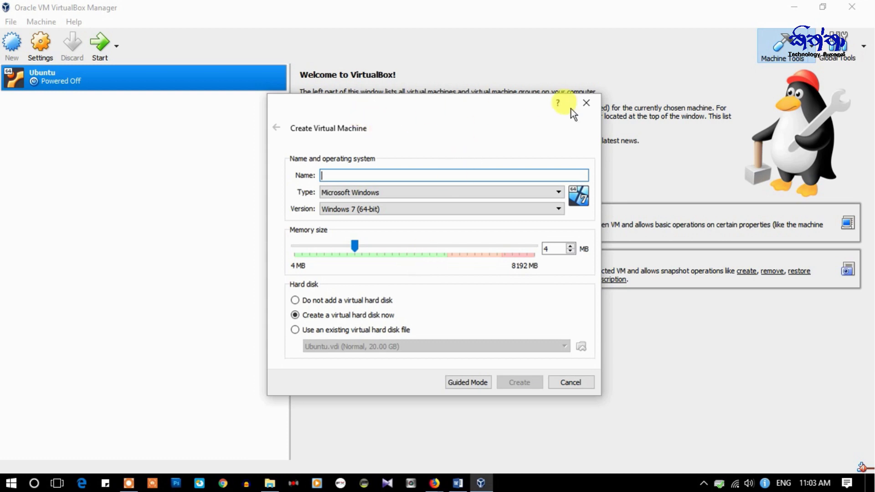
drag(487, 102, 357, 89)
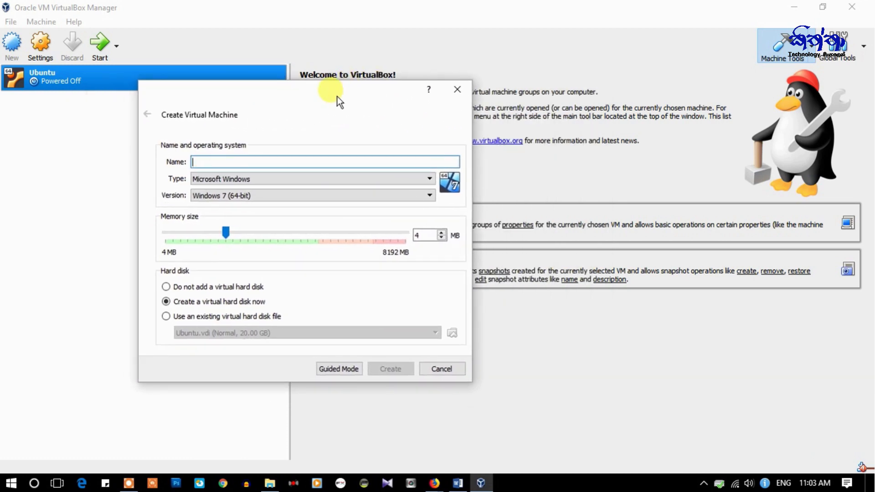
click(439, 368)
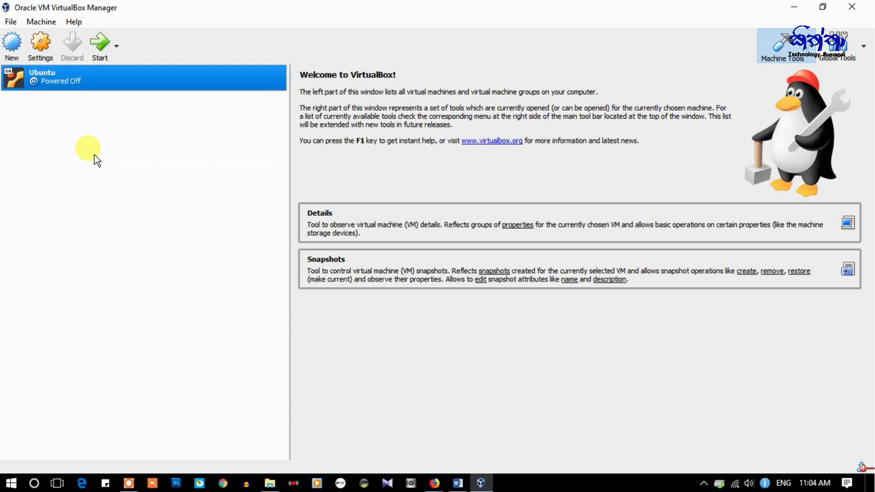
- Create a Windows 10 (64-bit) VM named 'windows' with 2048 MB memory and a 50 GB VDI disk
click(12, 44)
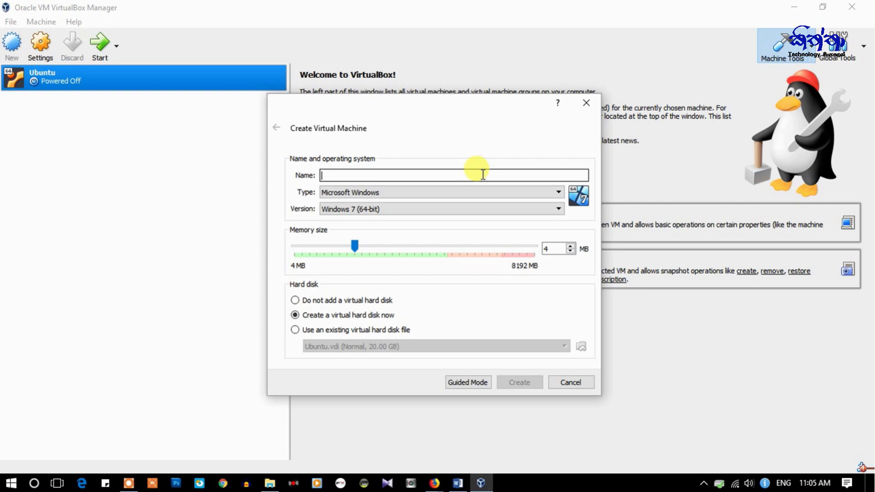
text(wind)
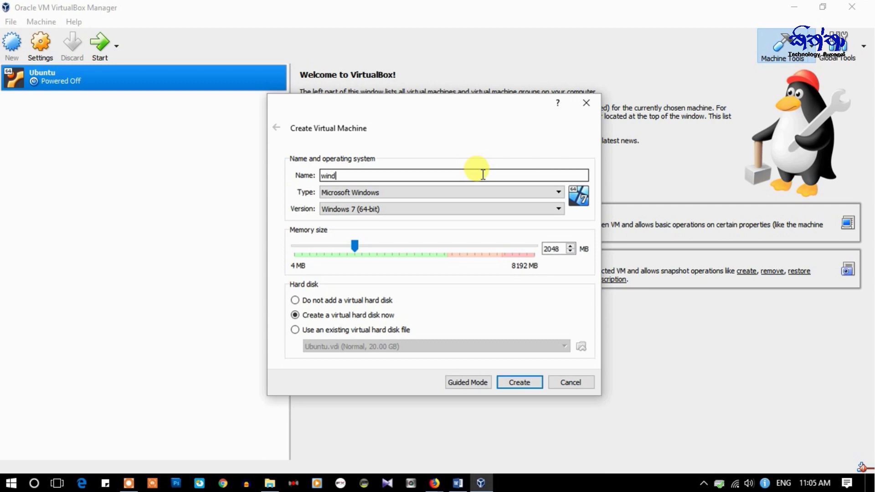
text(ows)
click(557, 208)
scroll(378, 269, down, 3)
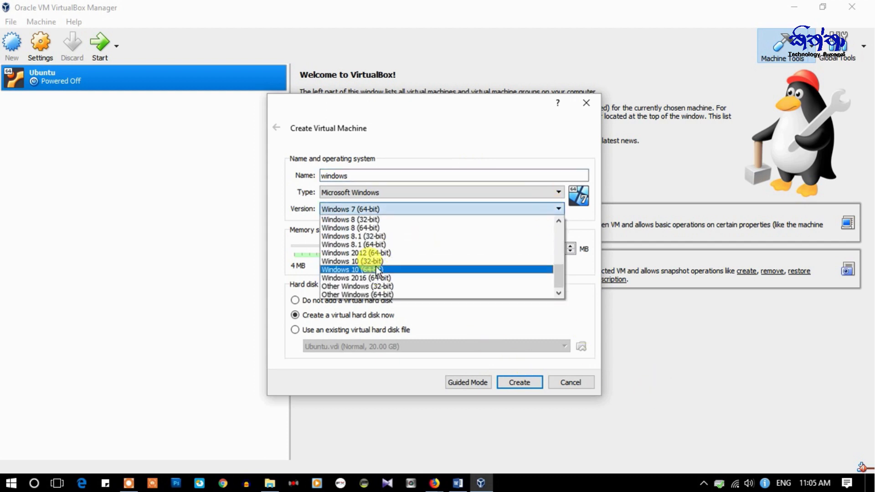
click(377, 270)
click(520, 382)
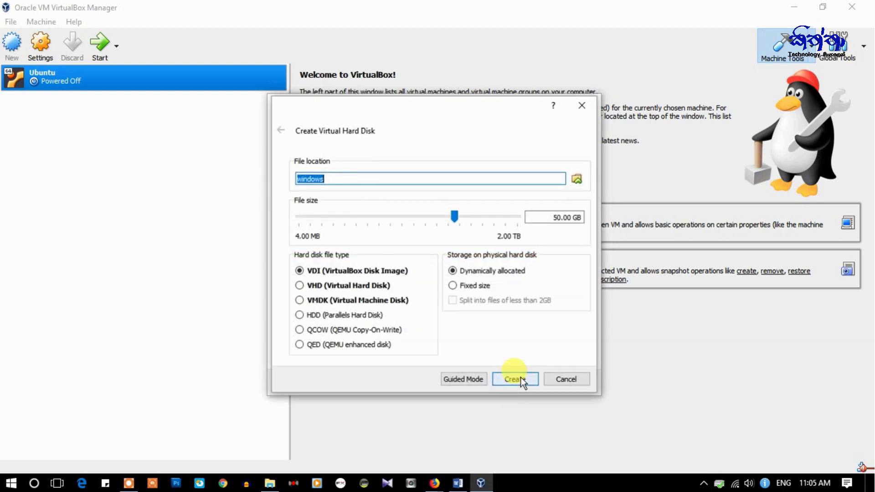
click(520, 379)
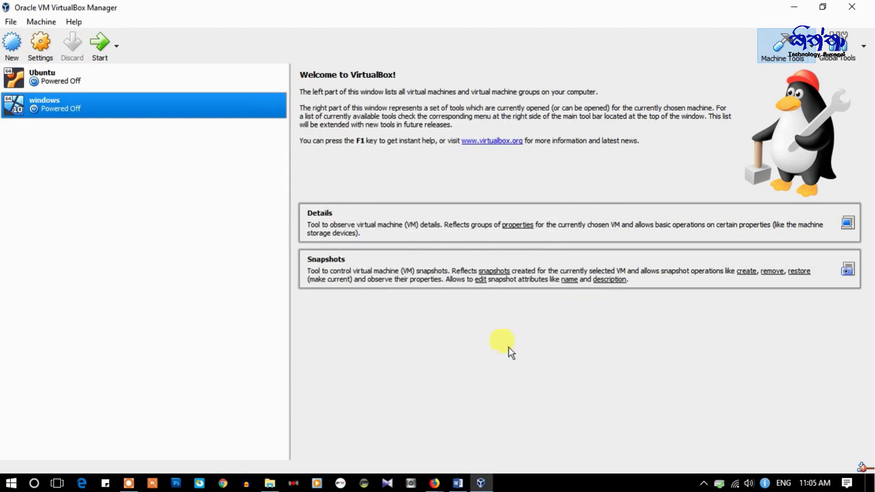
click(117, 79)
click(124, 106)
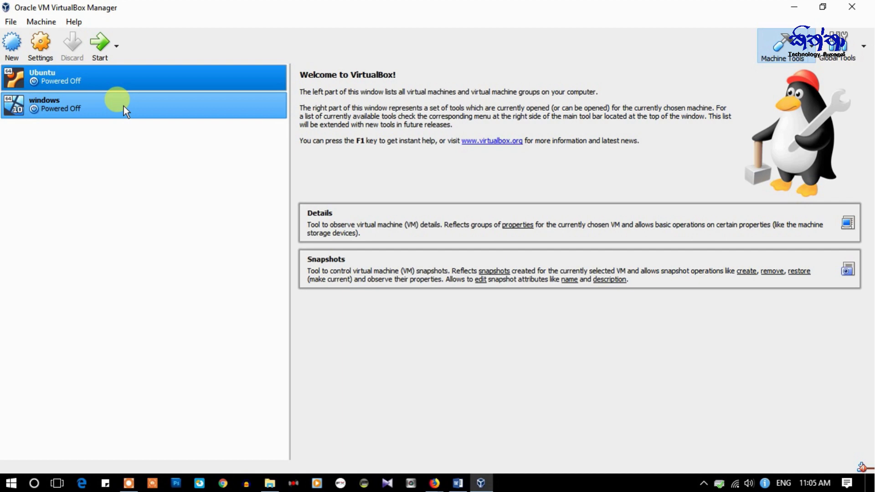
click(110, 76)
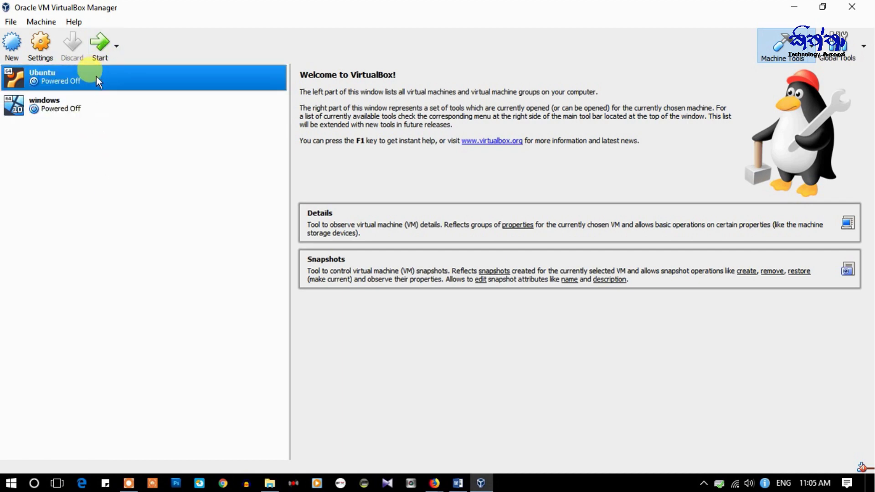
click(96, 105)
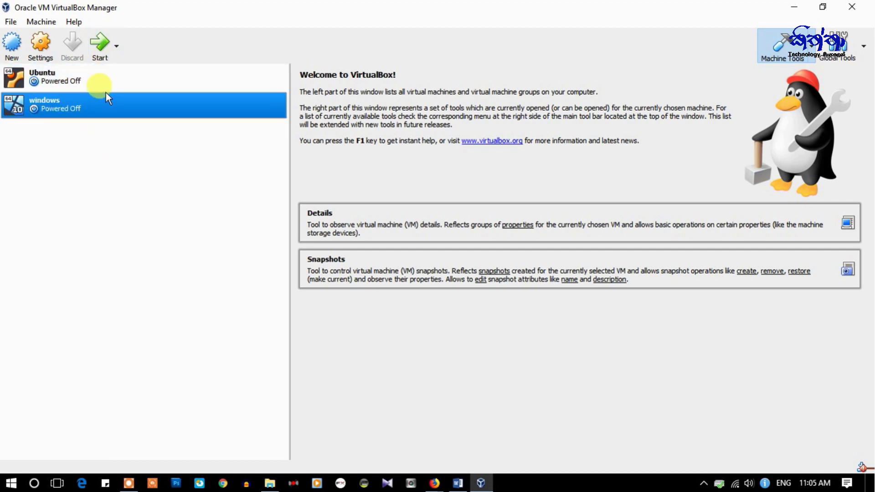
click(89, 76)
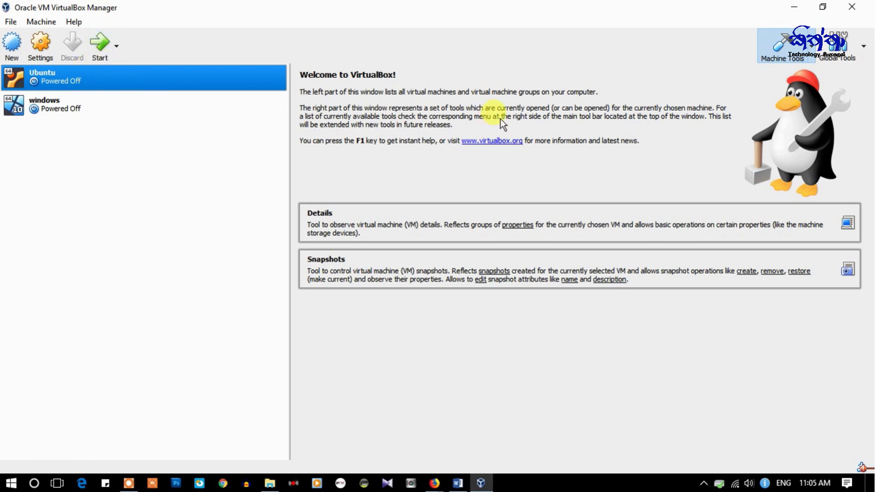
click(94, 115)
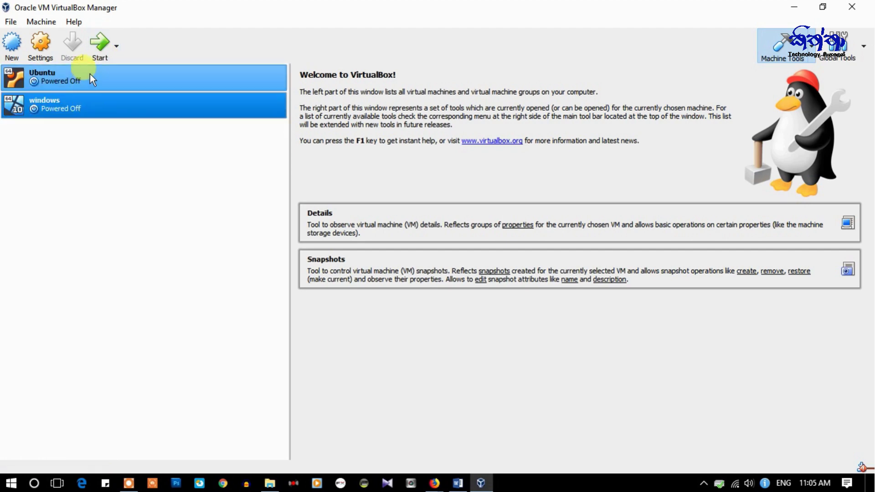
click(90, 84)
click(89, 106)
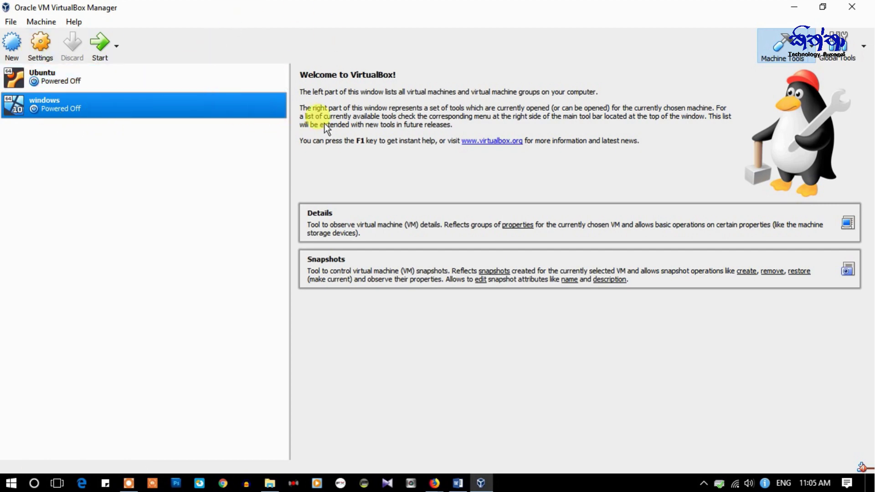
key(Up)
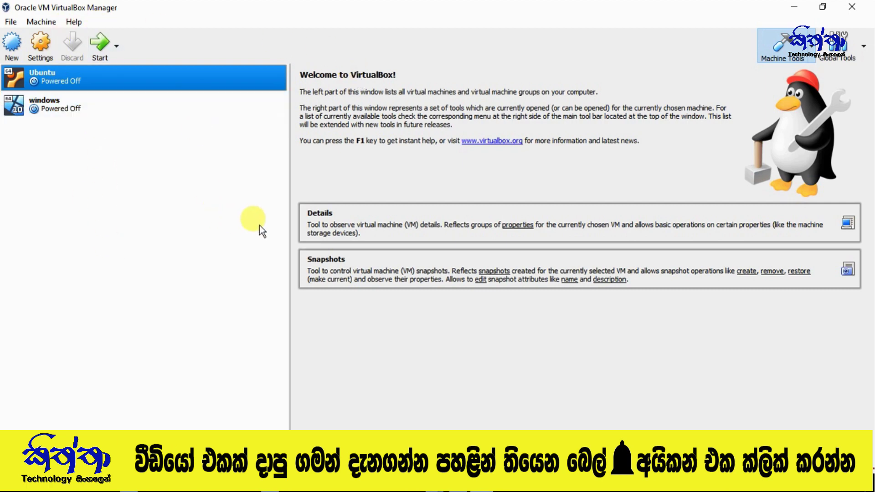
click(95, 84)
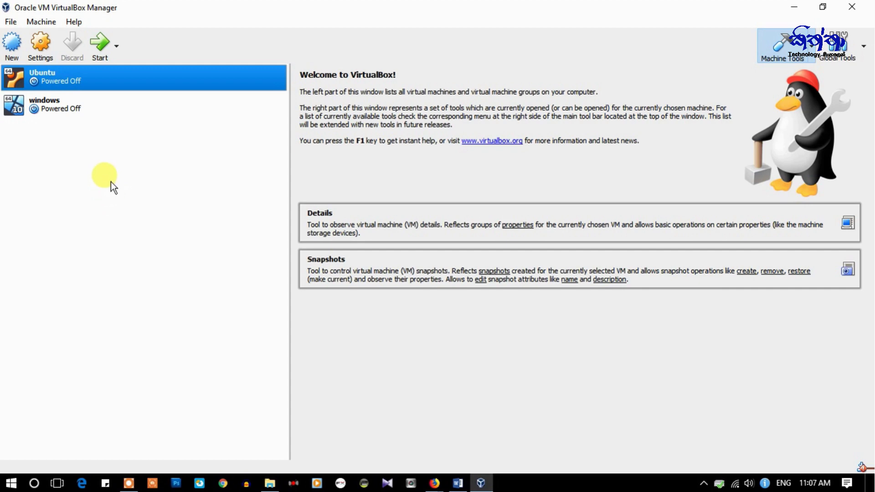
click(67, 113)
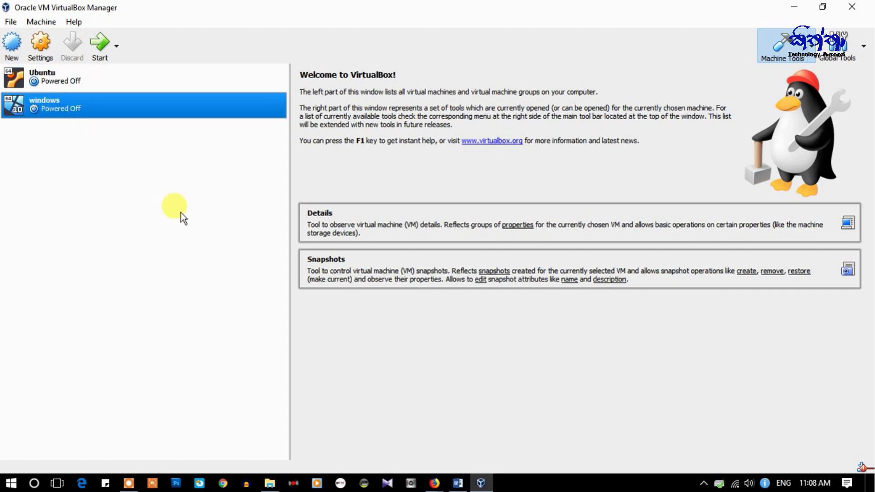